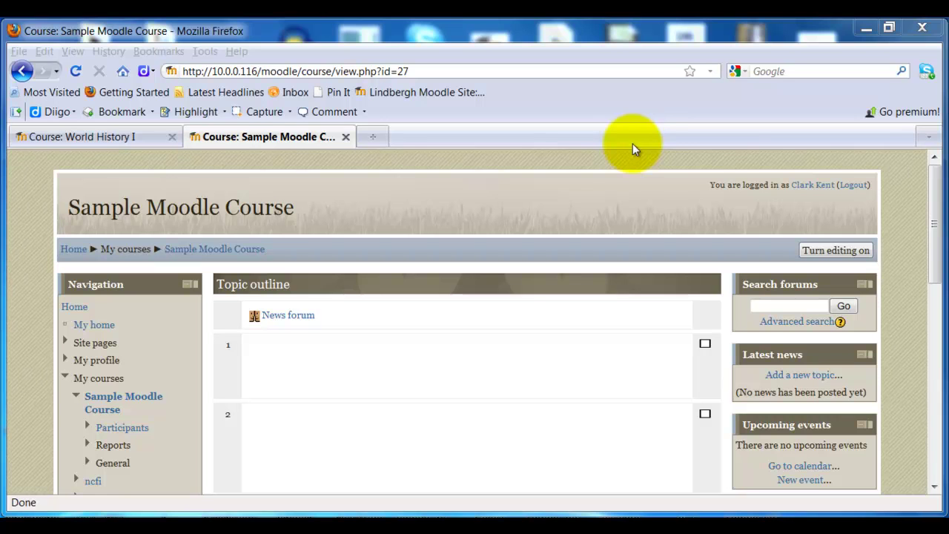
Examine how Units 1 to 3 are laid out in the World History I course, including their activities, labels and resources.
left_click(43, 139)
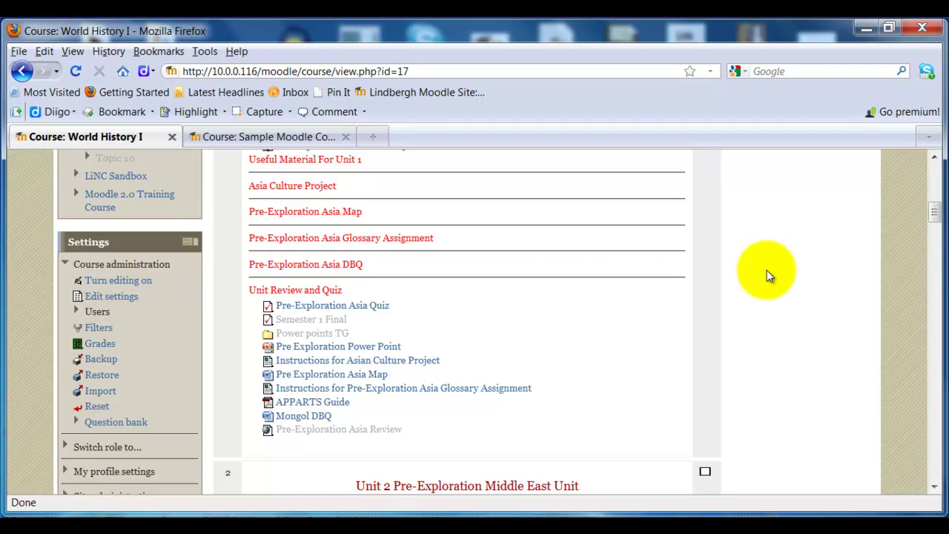
scroll(768, 274, "up", 10)
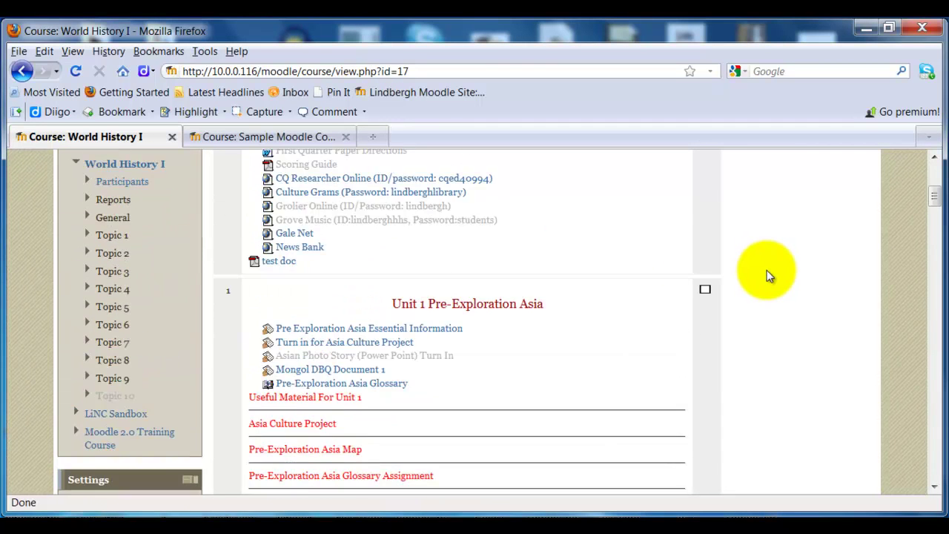
scroll(767, 270, "down", 8)
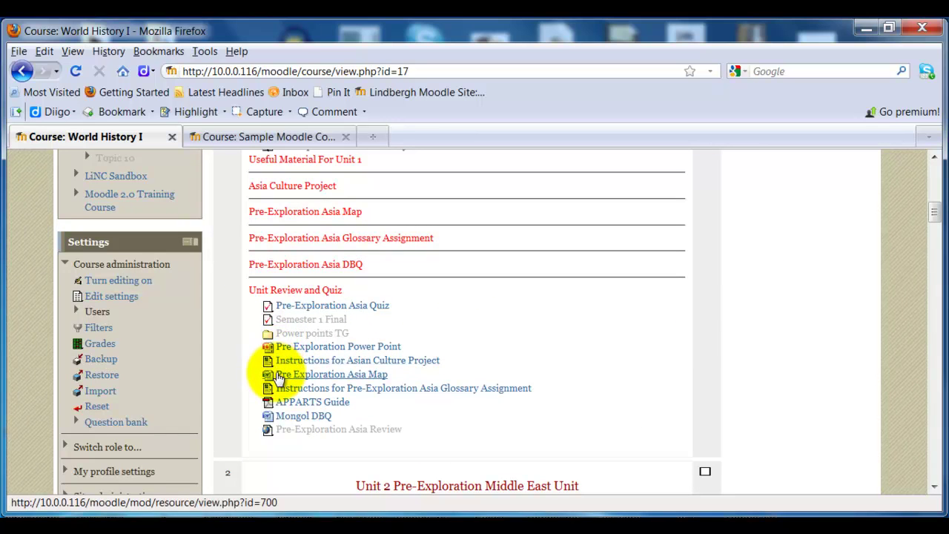
scroll(621, 432, "down", 4)
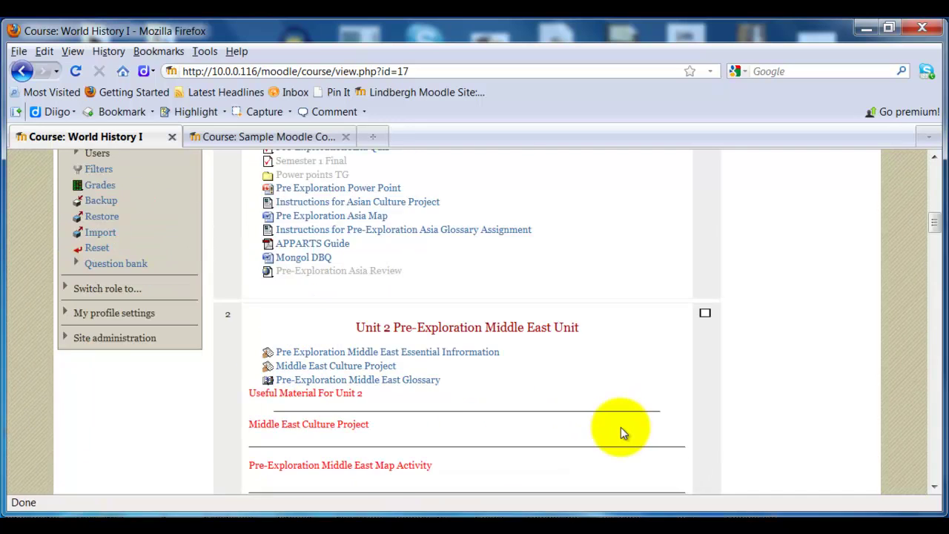
scroll(620, 427, "down", 14)
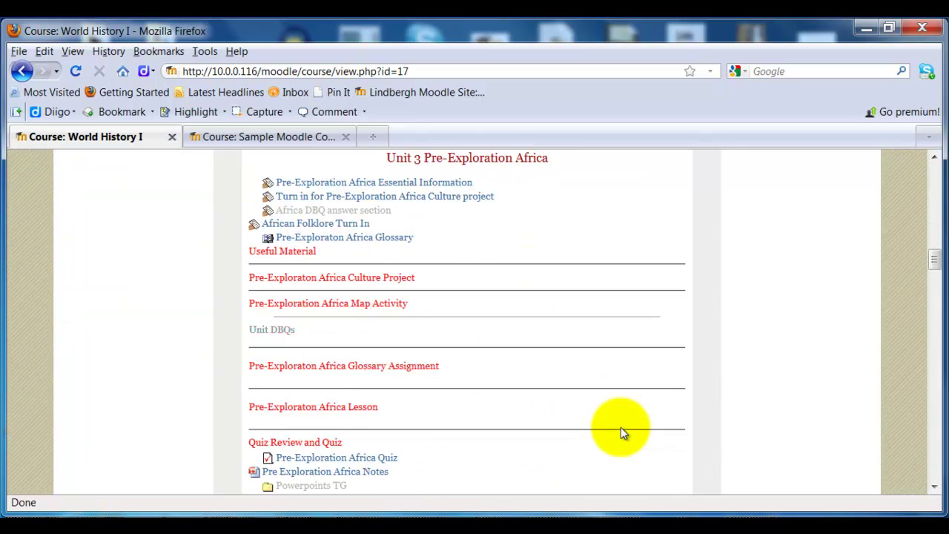
scroll(620, 429, "down", 2)
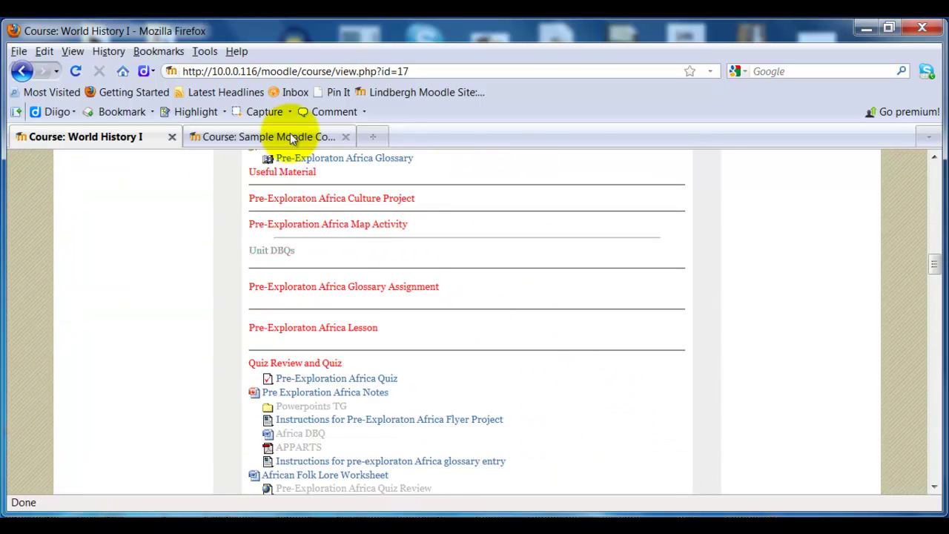
Look over the Sample Moodle Course page, including its side blocks and the topic outline from topic 1 to 10.
left_click(319, 140)
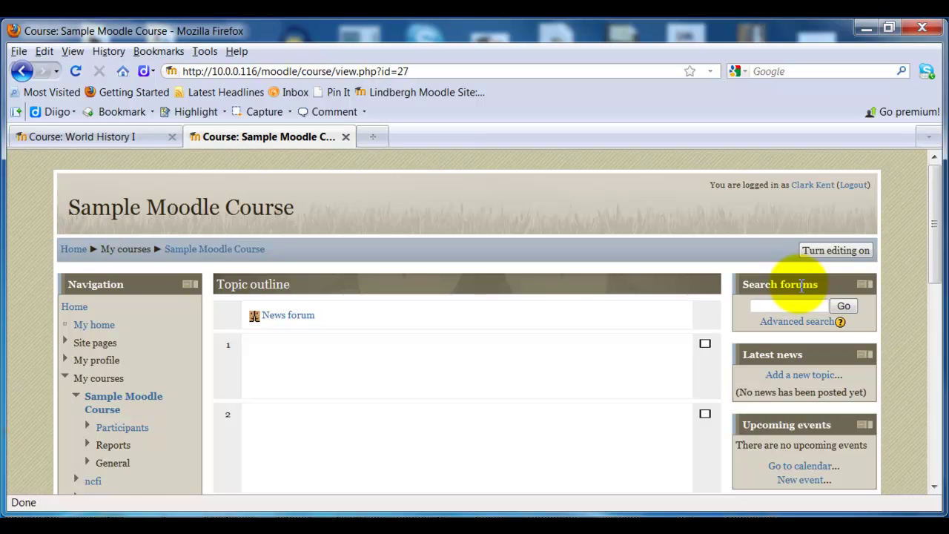
scroll(919, 356, "down", 4)
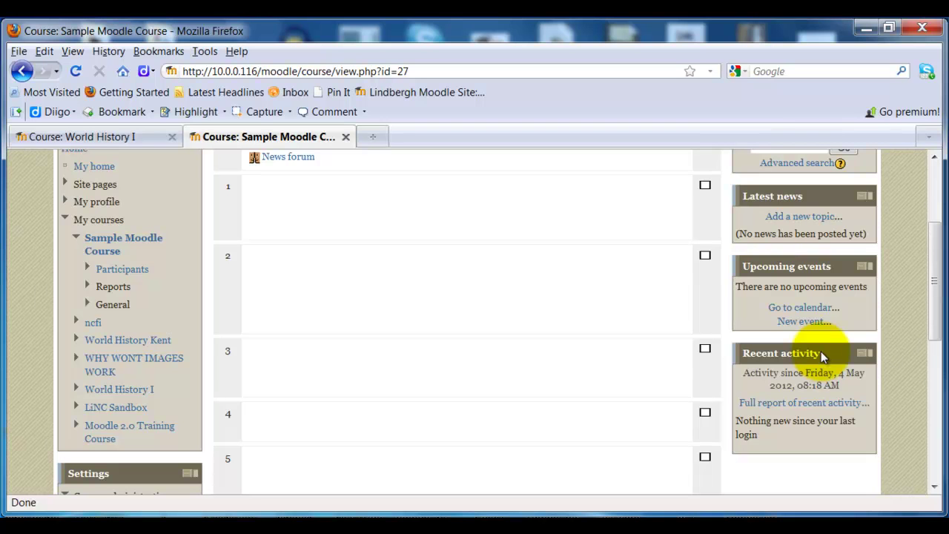
scroll(712, 348, "up", 4)
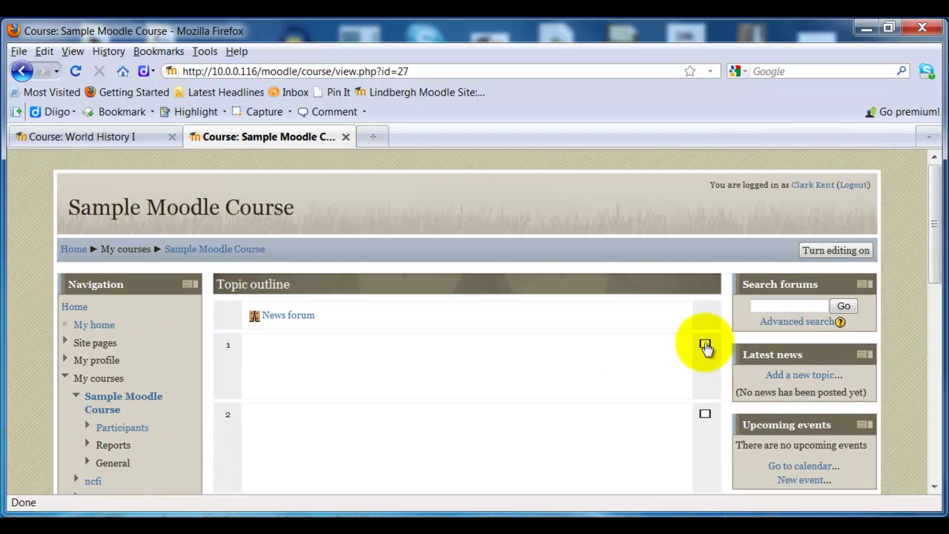
scroll(406, 345, "down", 2)
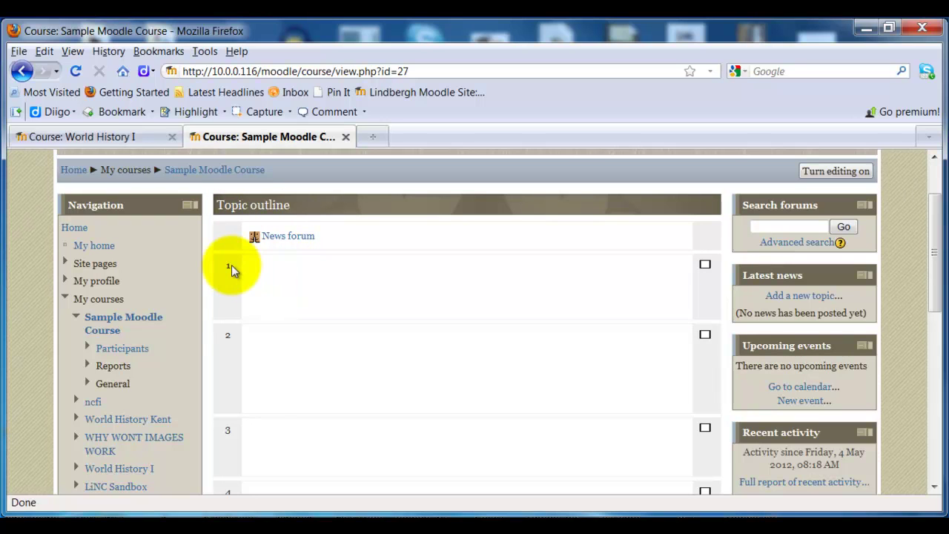
scroll(309, 410, "down", 2)
scroll(308, 408, "down", 9)
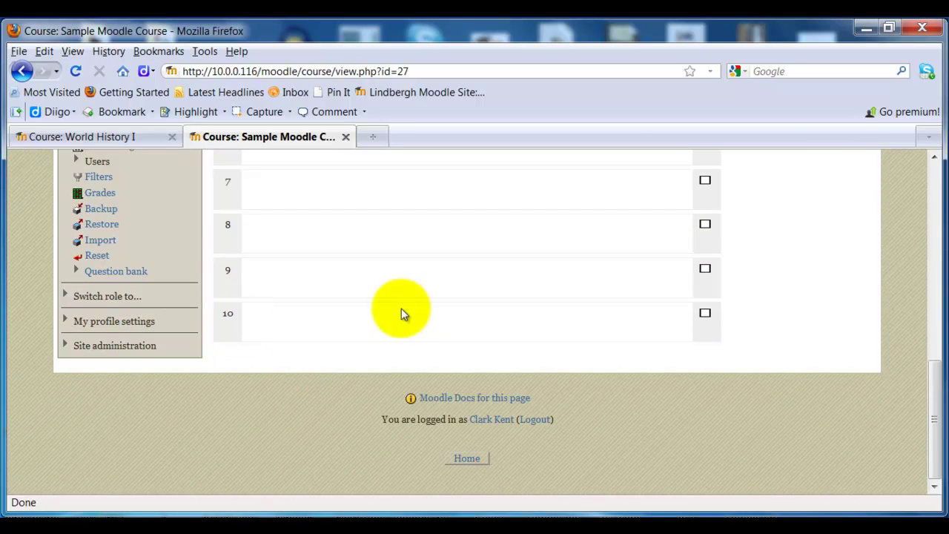
scroll(415, 311, "up", 10)
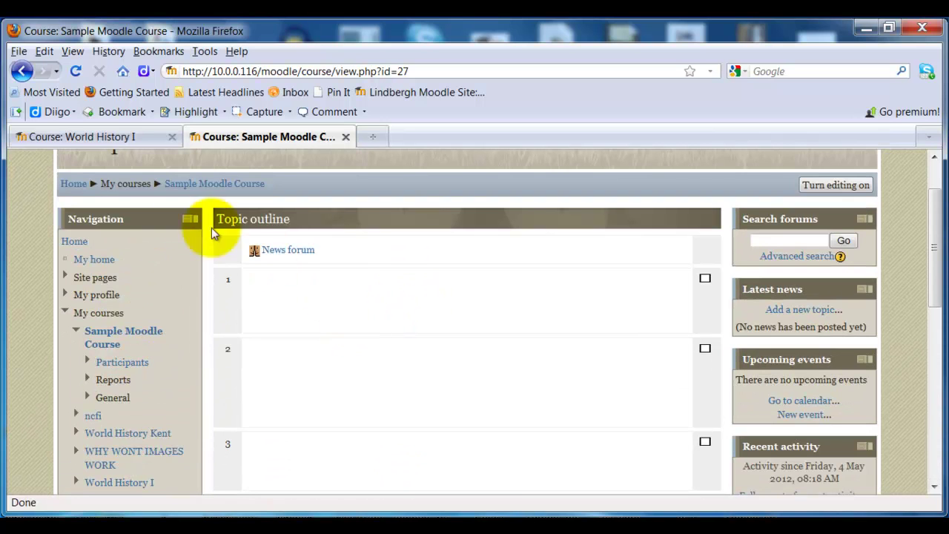
Compare Units 3 to 5 of World History I with the topic sections of the Sample Moodle Course.
left_click(115, 143)
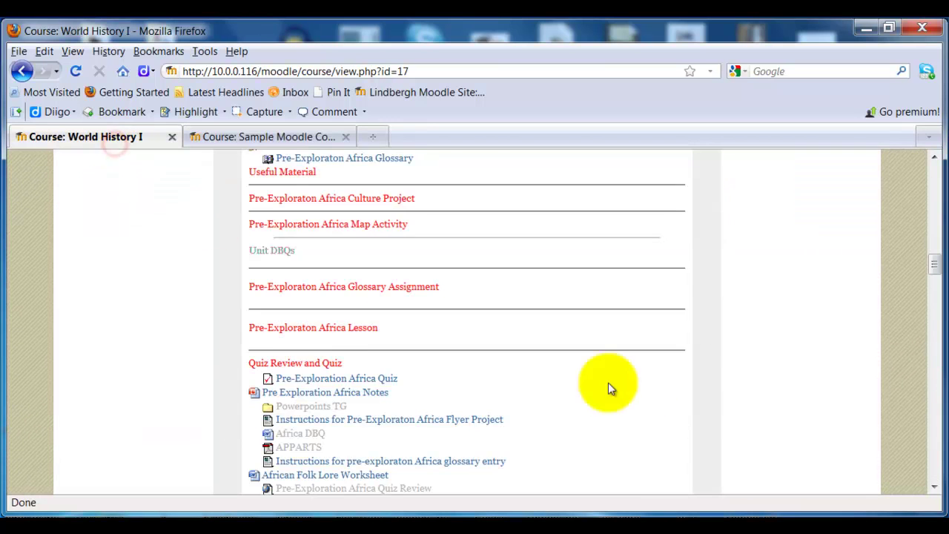
scroll(646, 391, "up", 4)
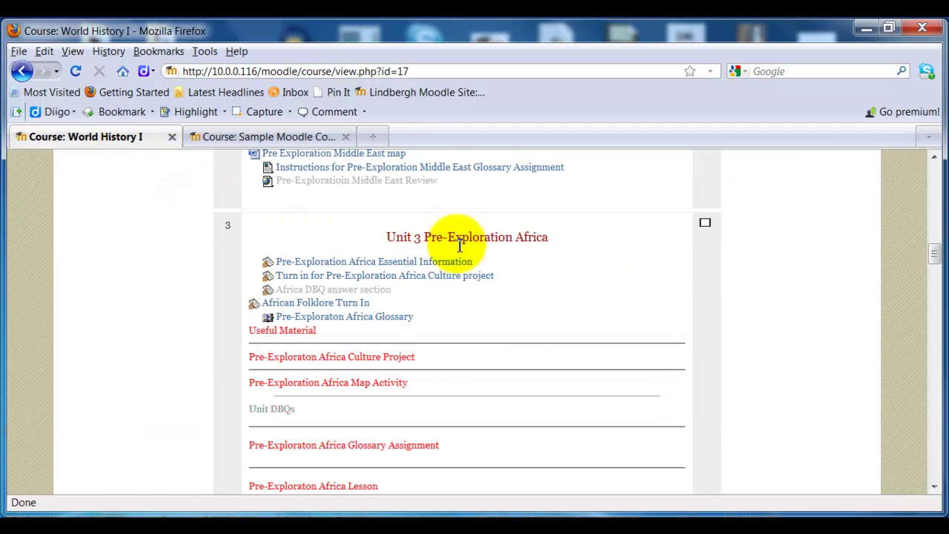
scroll(606, 331, "down", 10)
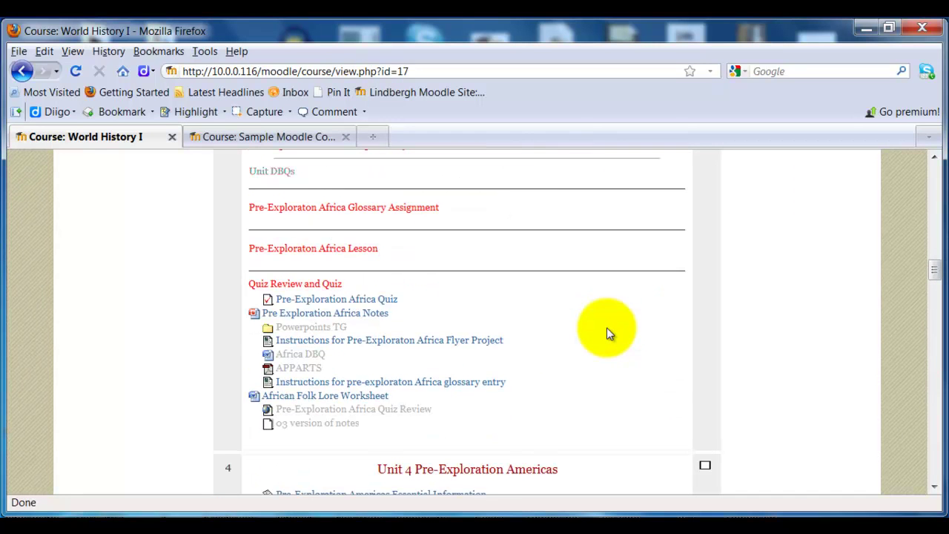
scroll(606, 331, "down", 7)
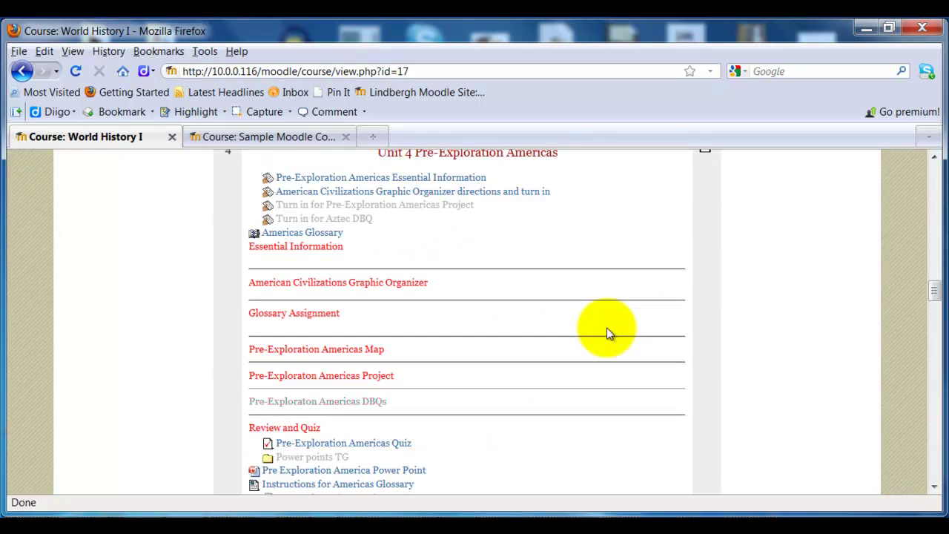
scroll(607, 333, "down", 2)
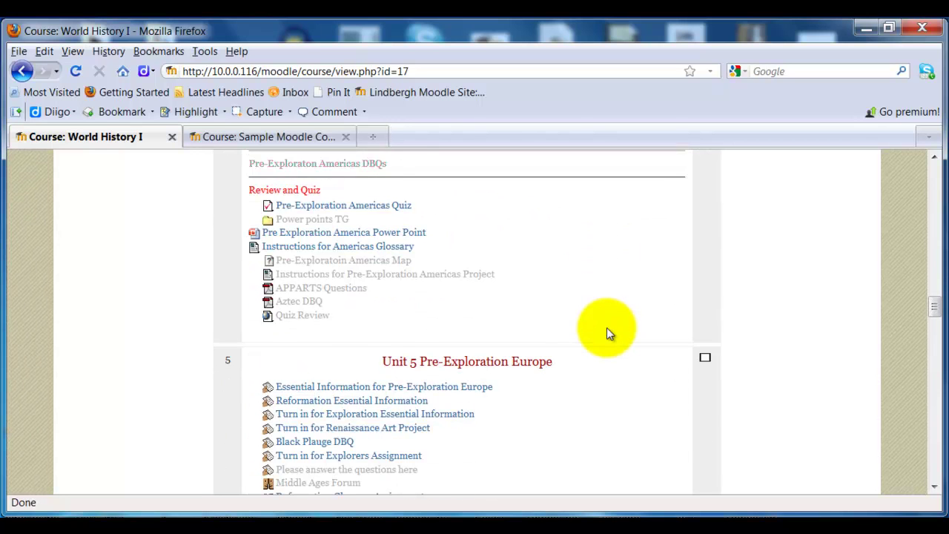
scroll(606, 331, "down", 4)
scroll(606, 332, "down", 2)
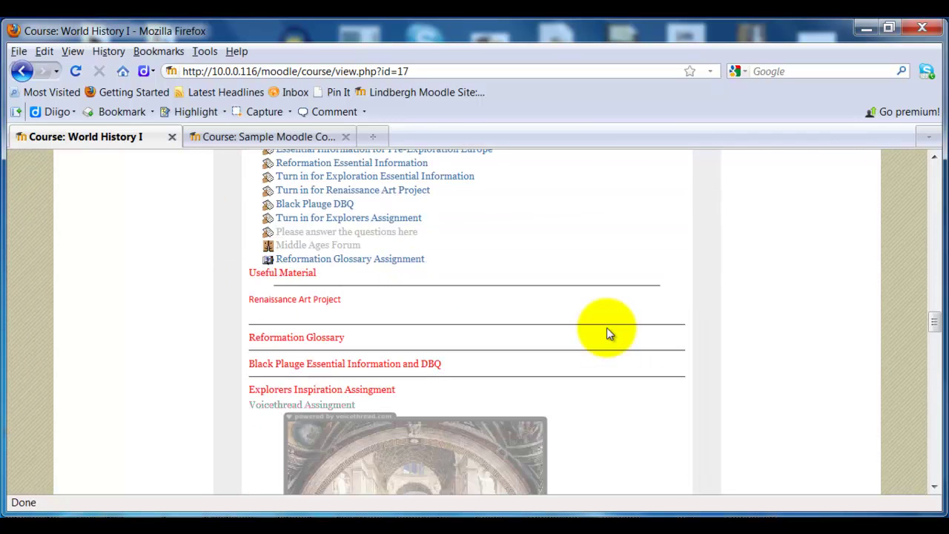
left_click(288, 141)
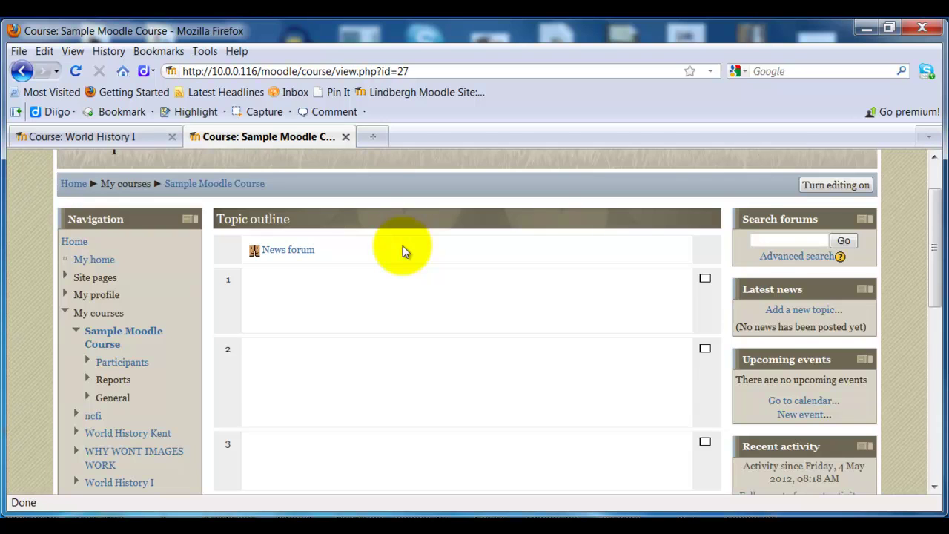
scroll(403, 245, "down", 5)
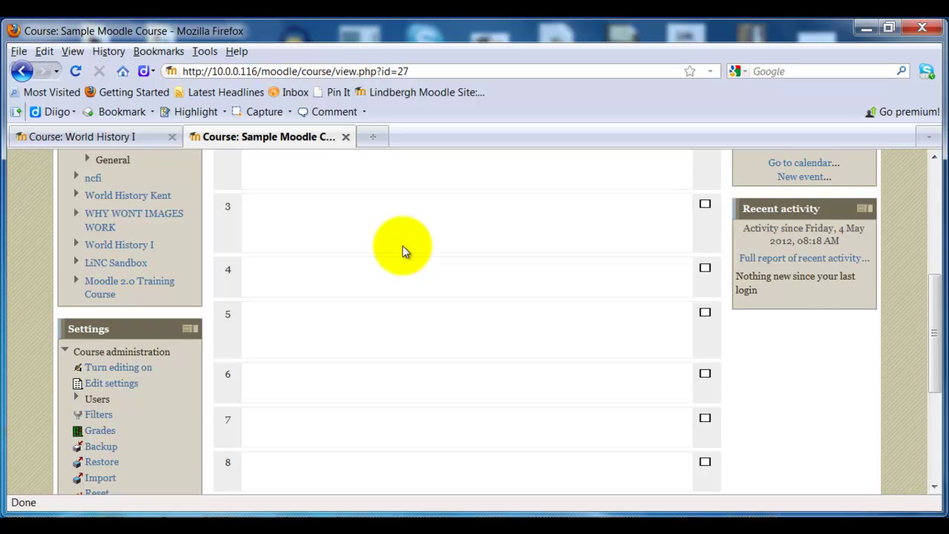
scroll(402, 245, "up", 3)
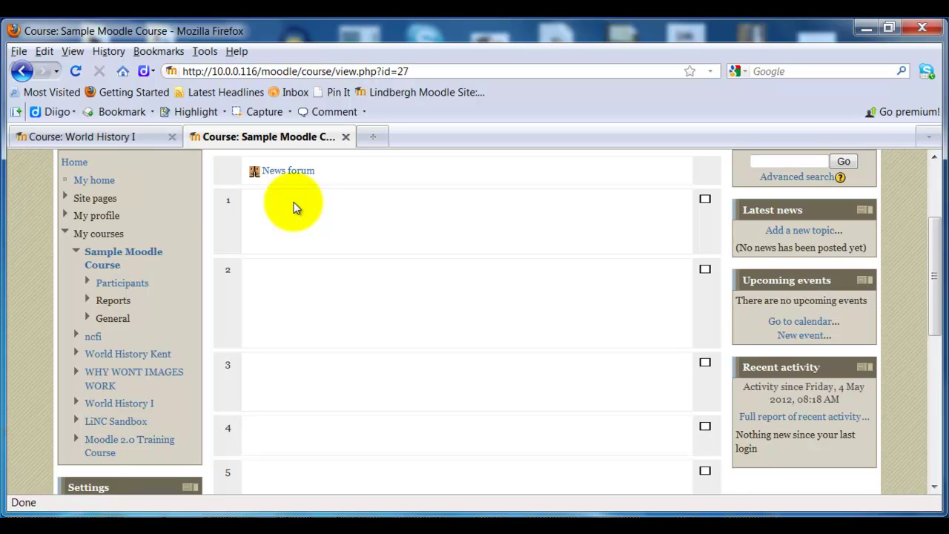
Review the Unit 2 Middle East and Unit 3 Africa sections of the World History I course.
left_click(126, 138)
scroll(655, 302, "up", 8)
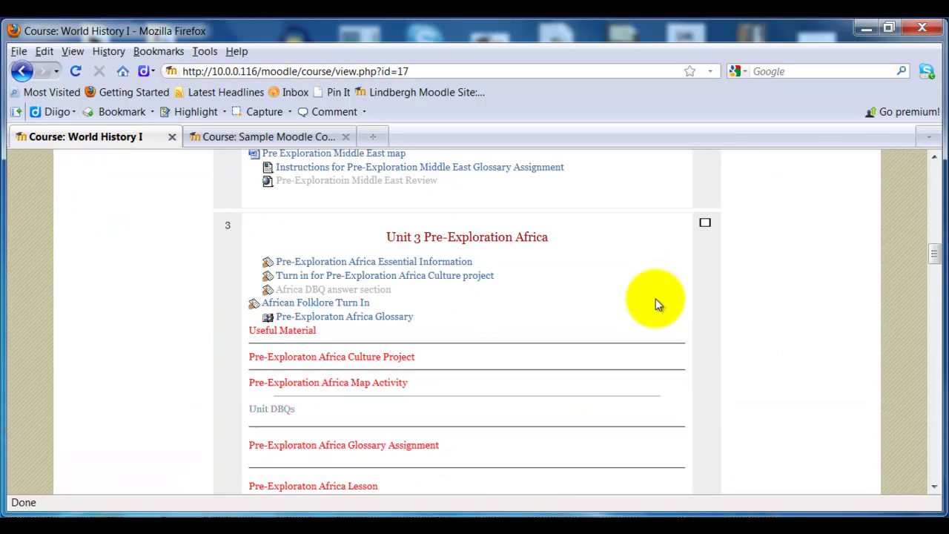
scroll(655, 303, "up", 10)
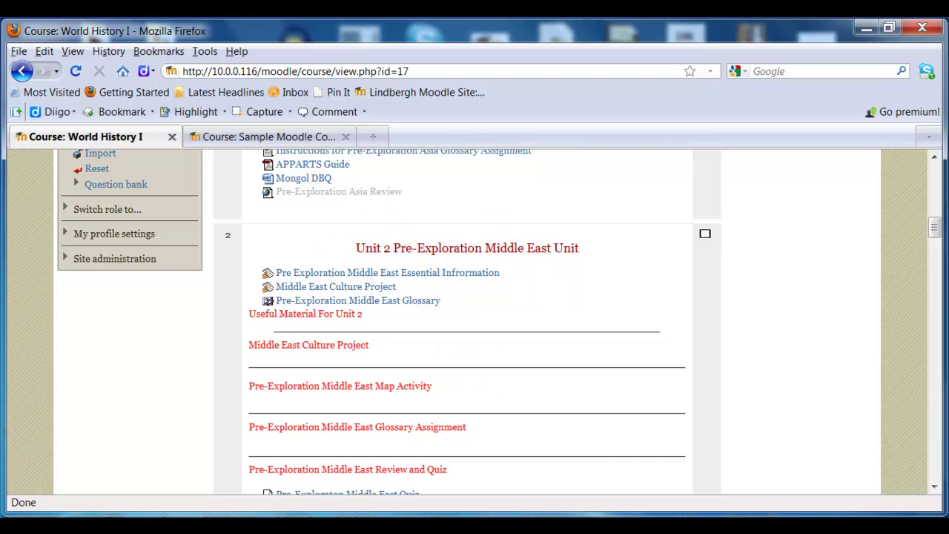
scroll(478, 339, "down", 4)
scroll(478, 339, "down", 6)
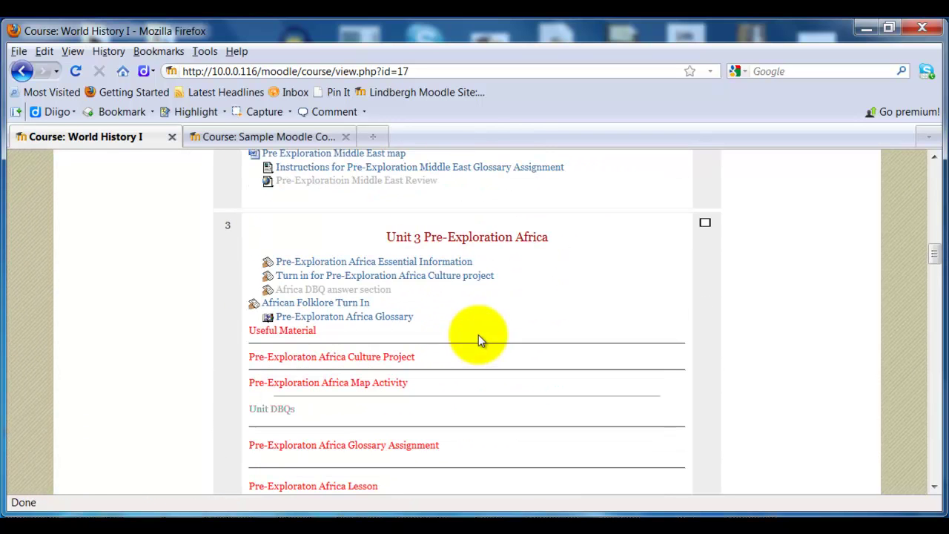
scroll(561, 344, "down", 4)
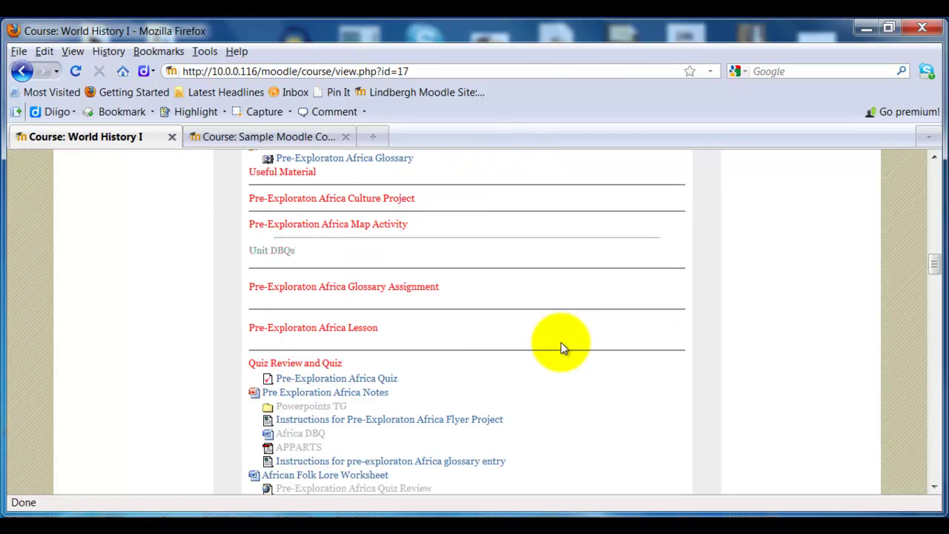
Return to the Sample Moodle Course and open its course settings for editing.
left_click(261, 138)
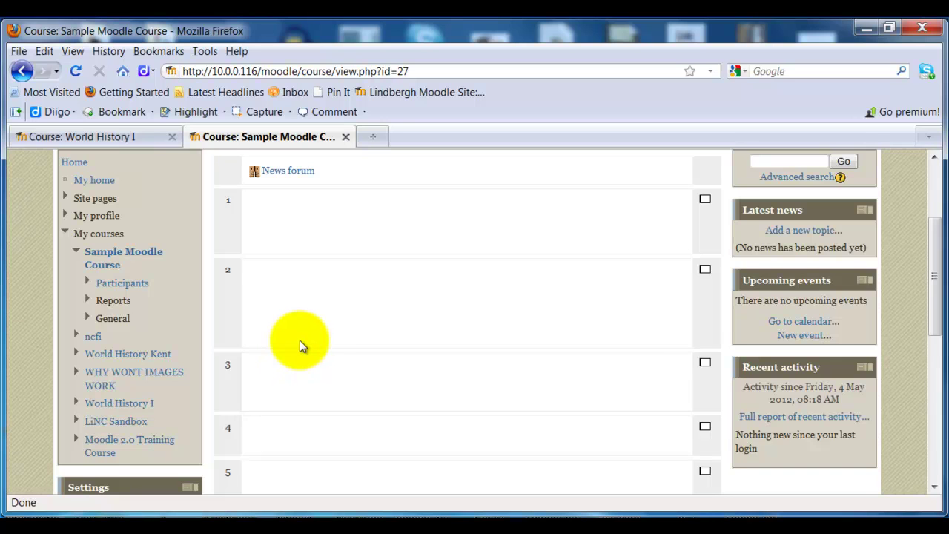
scroll(314, 309, "down", 4)
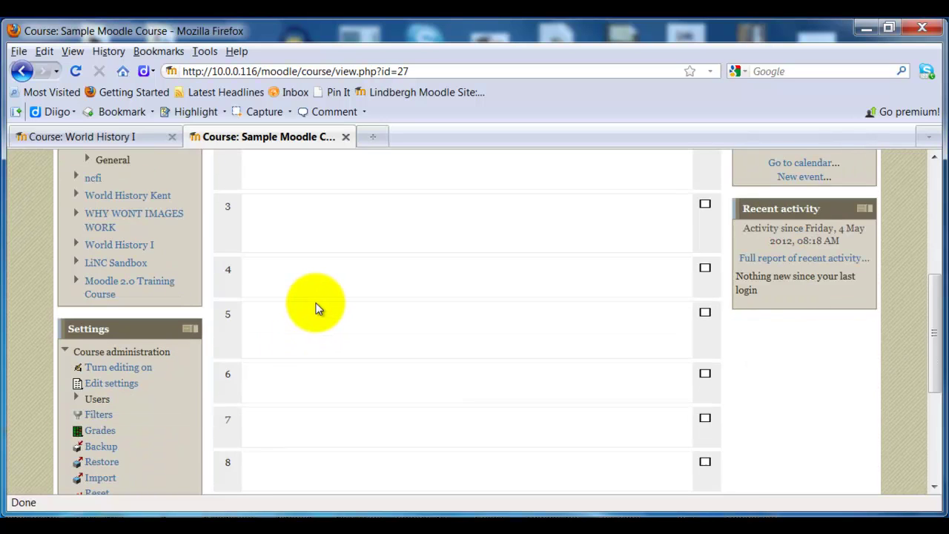
scroll(314, 308, "down", 2)
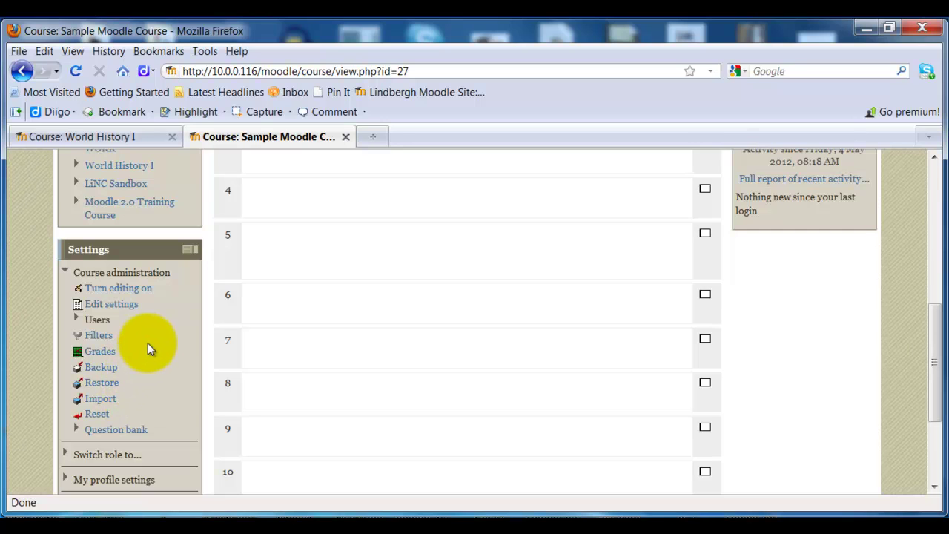
left_click(122, 309)
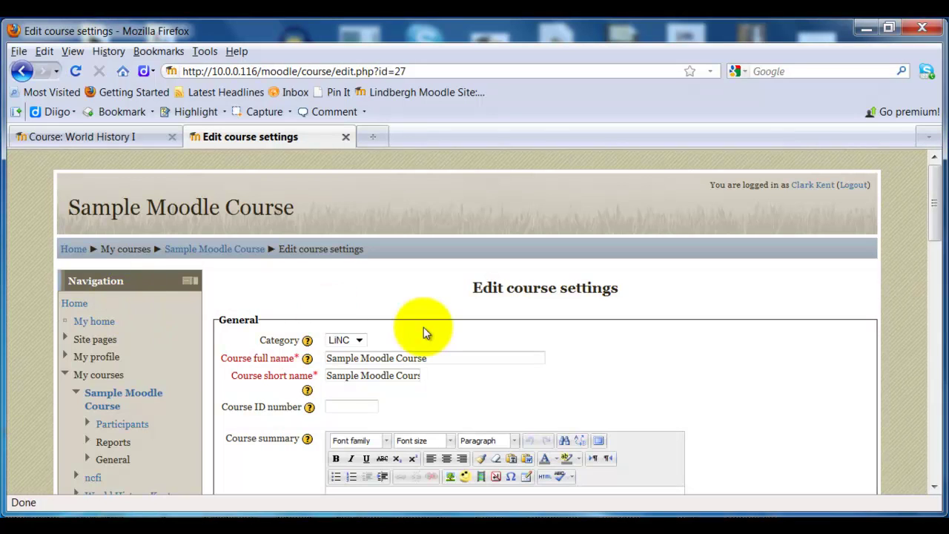
Set the course full name to "4th Grade-" followed by the teacher's last name, and leave the category at LiNC.
scroll(747, 332, "down", 2)
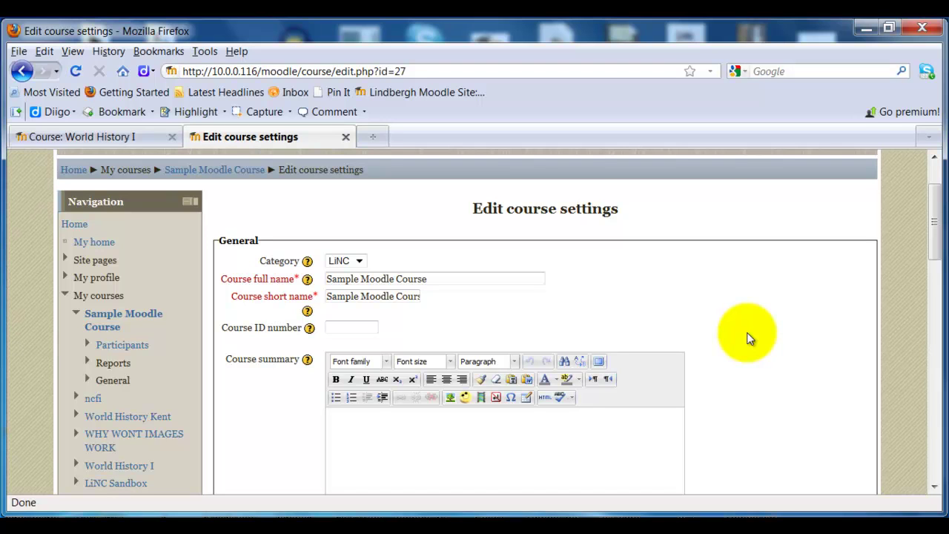
left_click(441, 280)
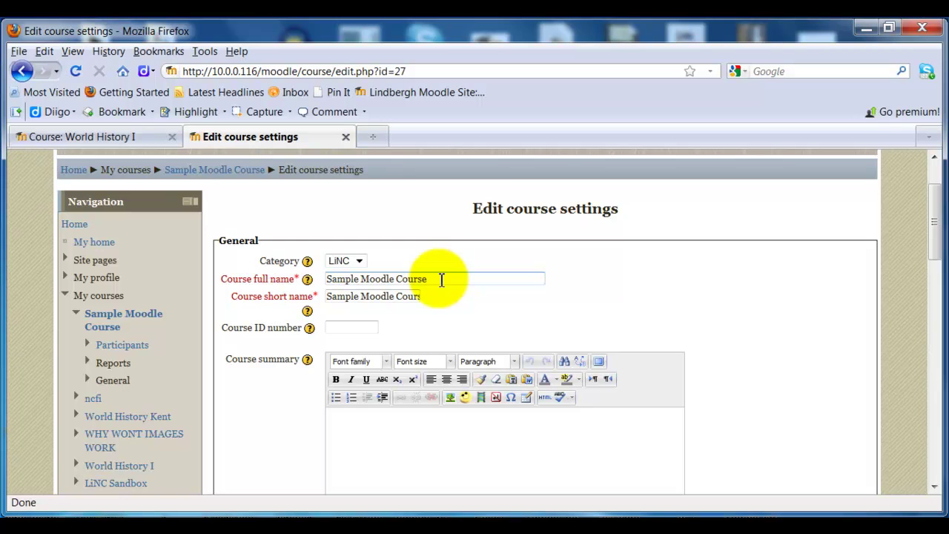
left_click_drag(441, 280, 306, 278)
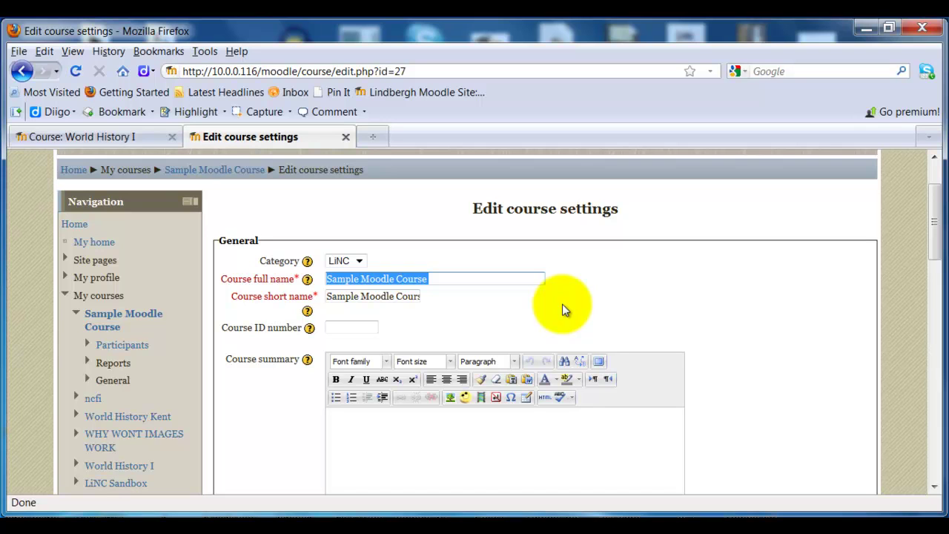
type("4th")
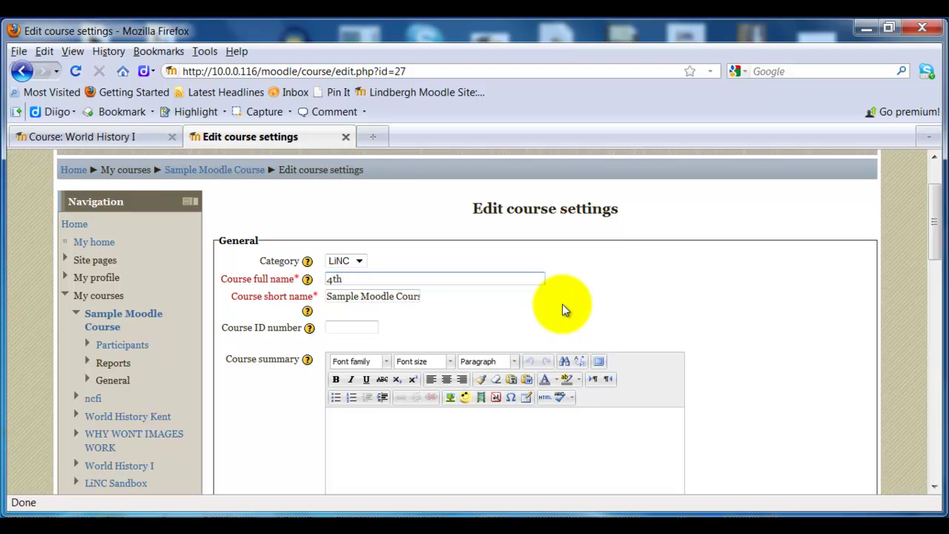
type(" Grade-")
type("Hilton")
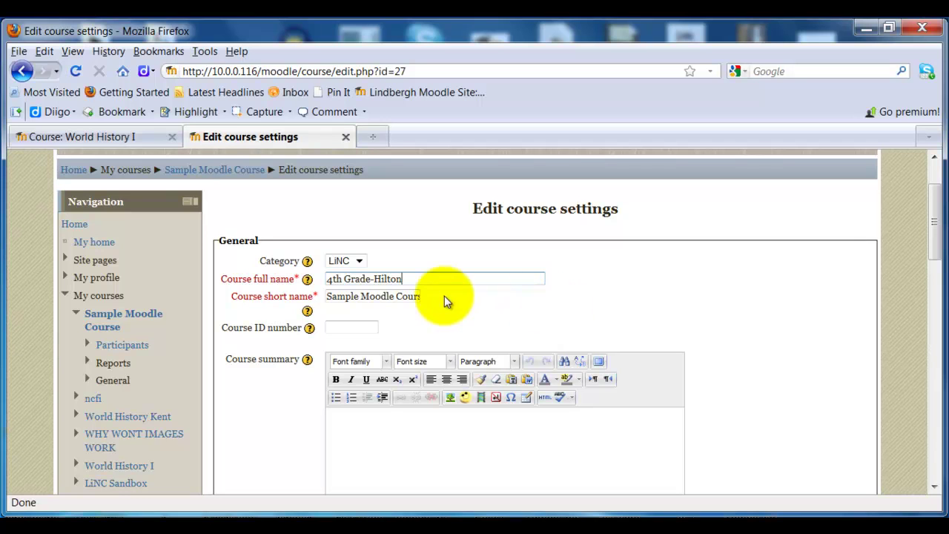
left_click(359, 262)
left_click(360, 268)
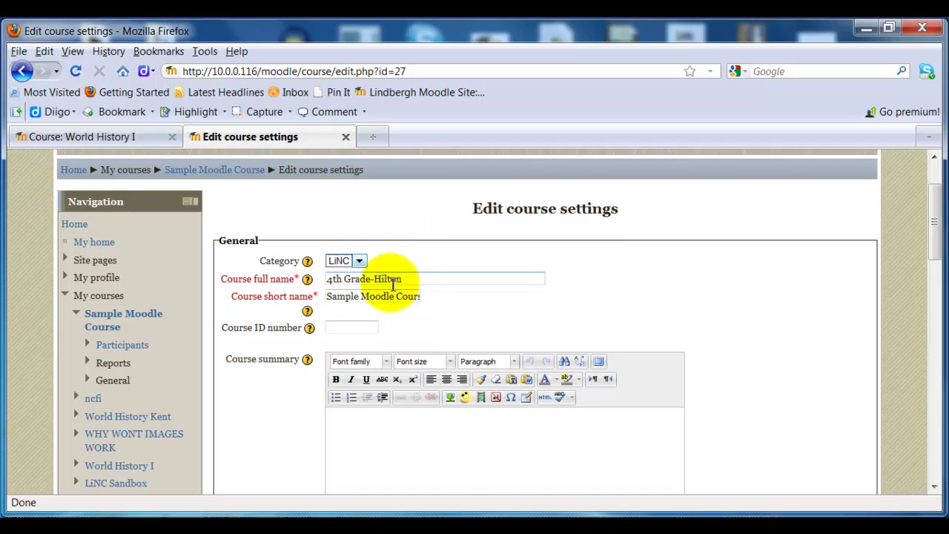
Extend the course full name with "Resources-" before the teacher's last name and add a second teacher's last name after a comma.
left_click(372, 279)
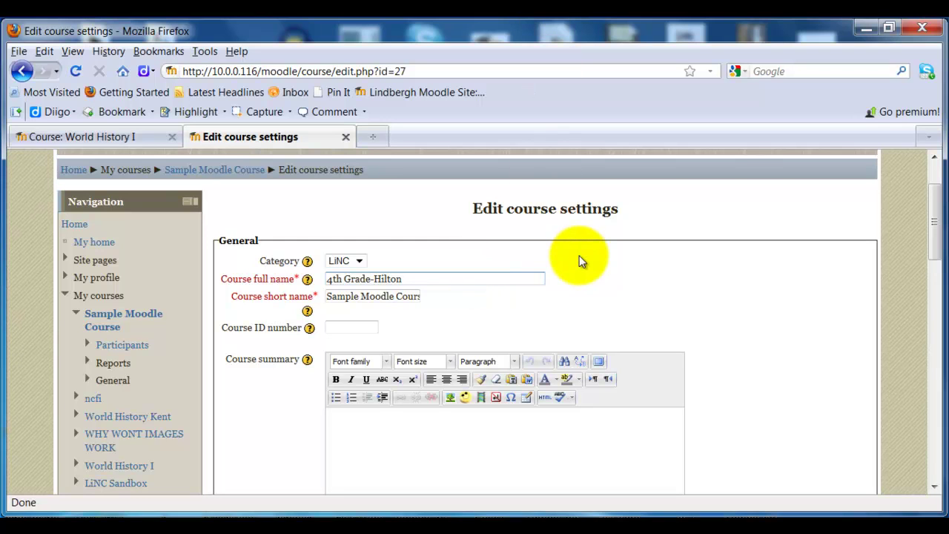
type("-Resources-")
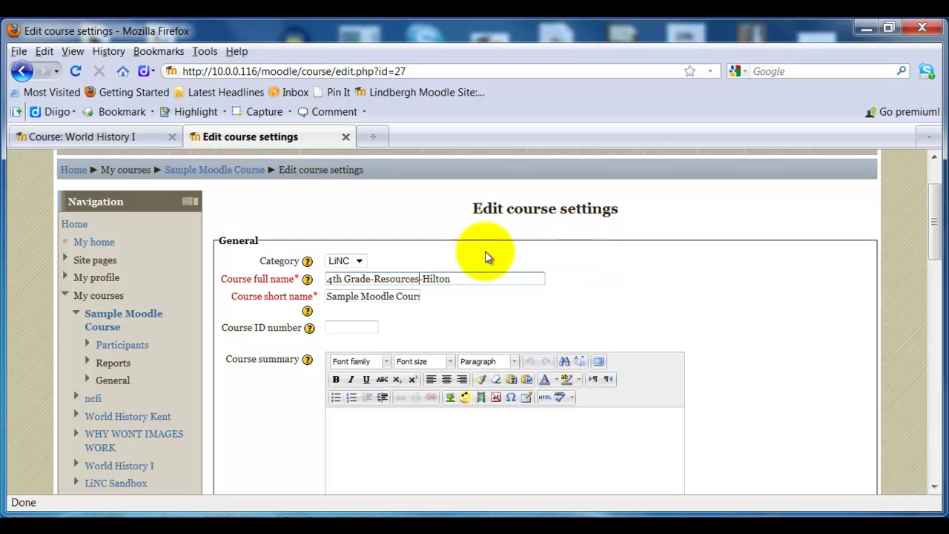
left_click(459, 281)
type(",")
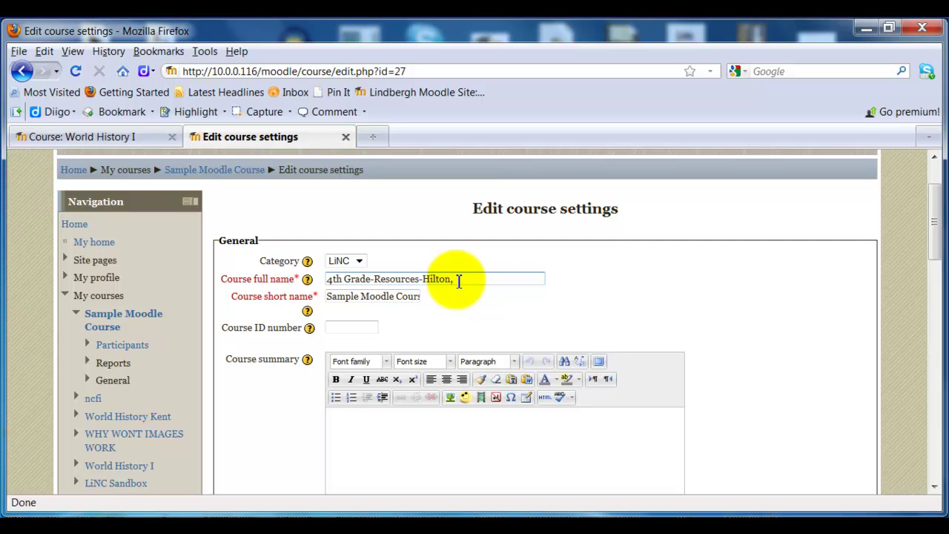
type("Kavitt")
Replace the course full name with "World History-" followed by the teacher's last name.
key("BackSpace")
key("BackSpace")
key("BackSpace")
key("BackSpace")
key("BackSpace")
key("BackSpace")
key("BackSpace")
key("BackSpace")
key("BackSpace")
key("BackSpace")
key("BackSpace")
key("BackSpace")
key("BackSpace")
key("BackSpace")
key("BackSpace")
key("BackSpace")
key("BackSpace")
key("BackSpace")
key("BackSpace")
key("BackSpace")
key("BackSpace")
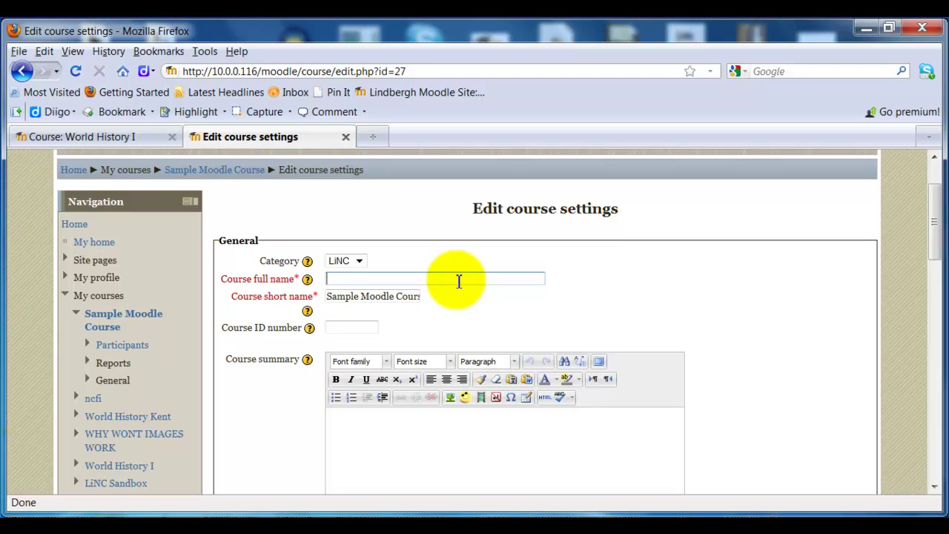
type("Wold History-")
type("Hilton")
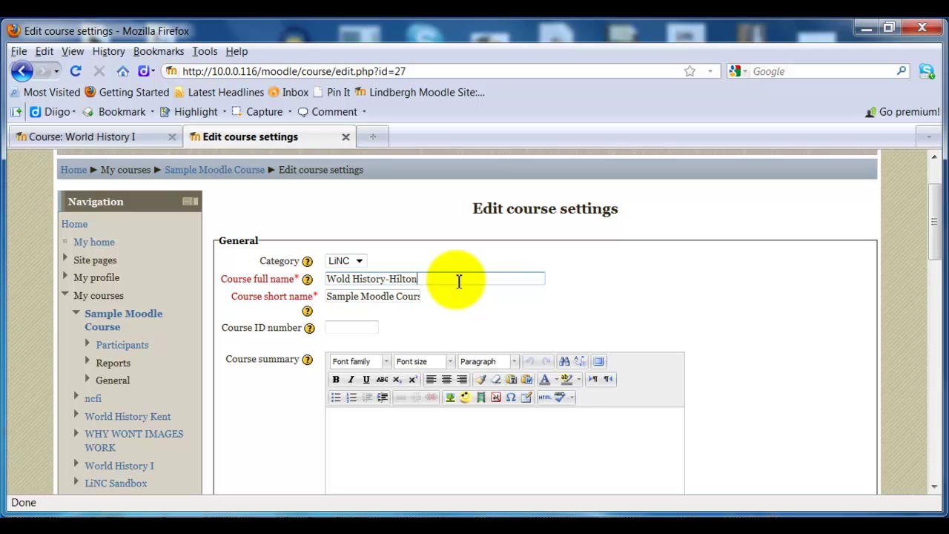
left_click(344, 279)
type("r")
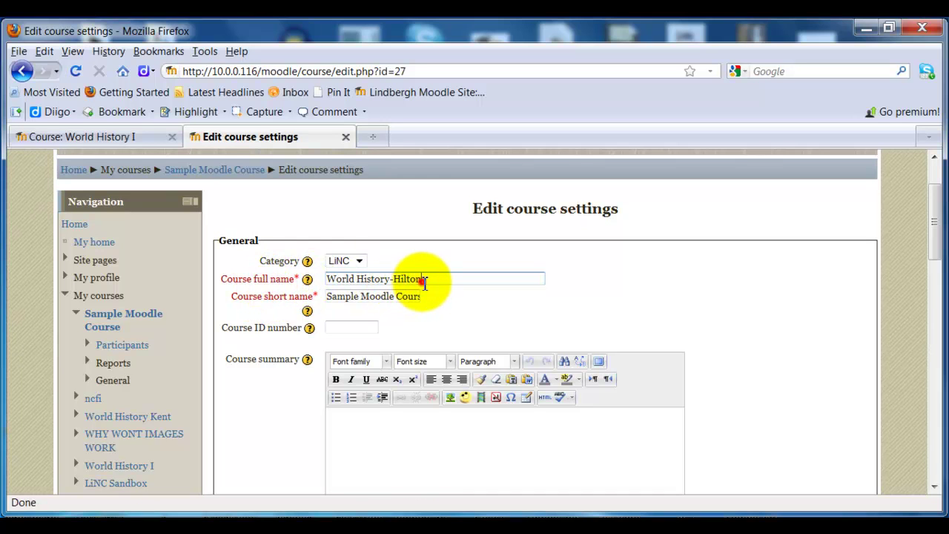
Copy the course full name and use it to replace the course short name.
left_click_drag(421, 279, 327, 275)
right_click(335, 278)
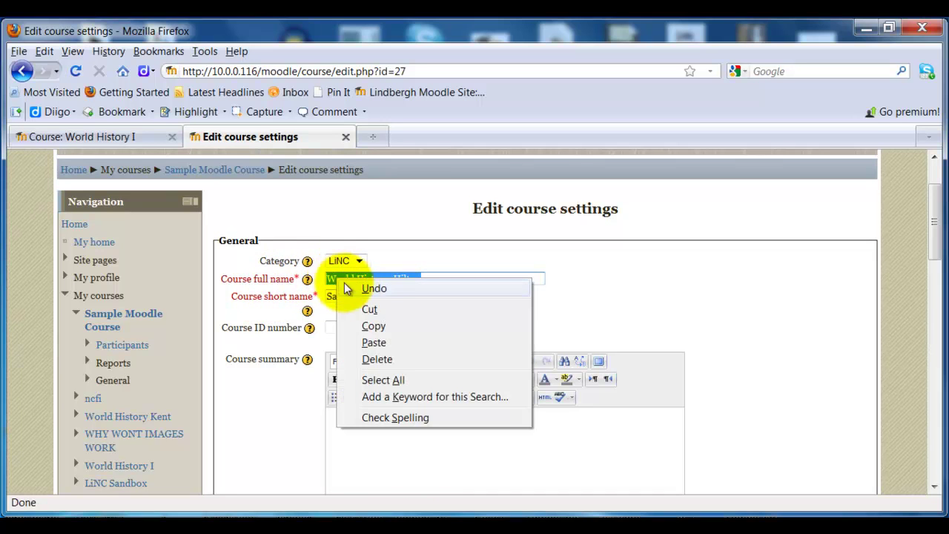
left_click(380, 325)
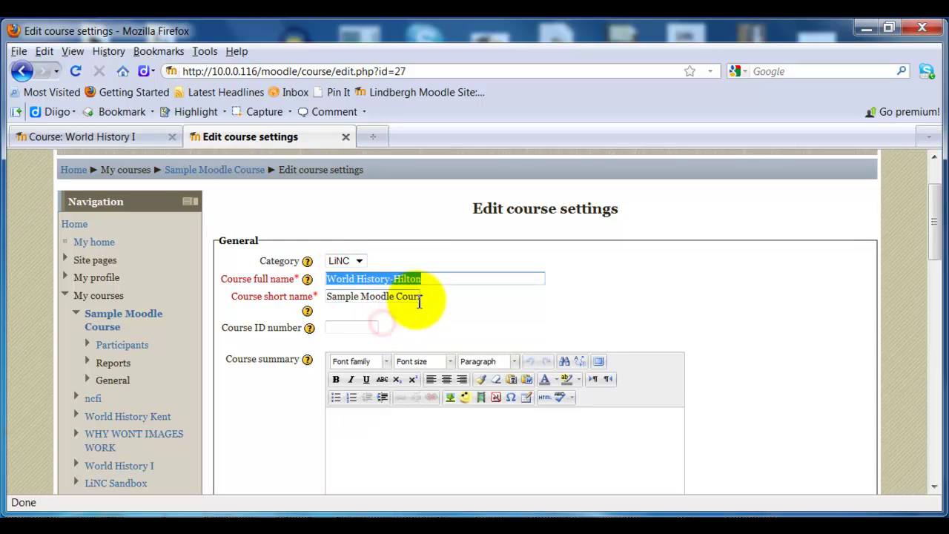
left_click_drag(328, 300, 470, 313)
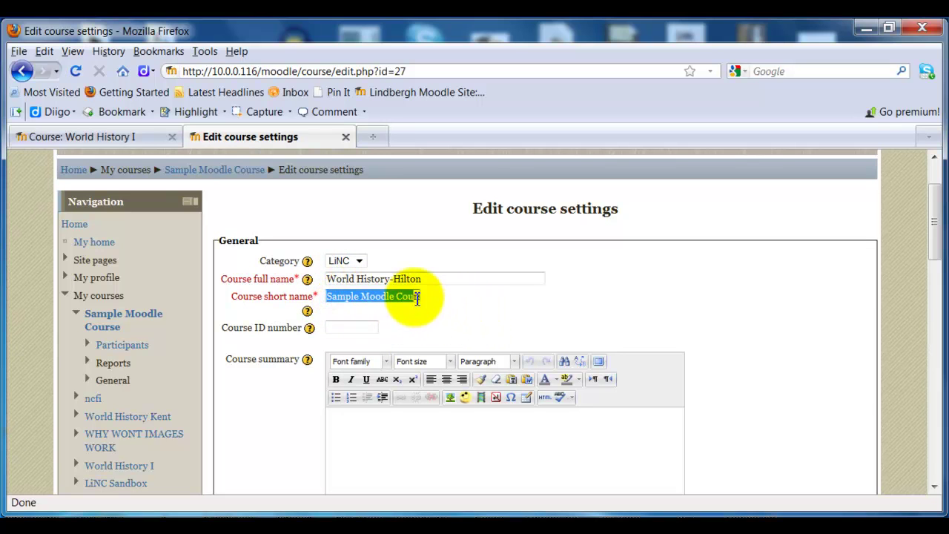
type("se")
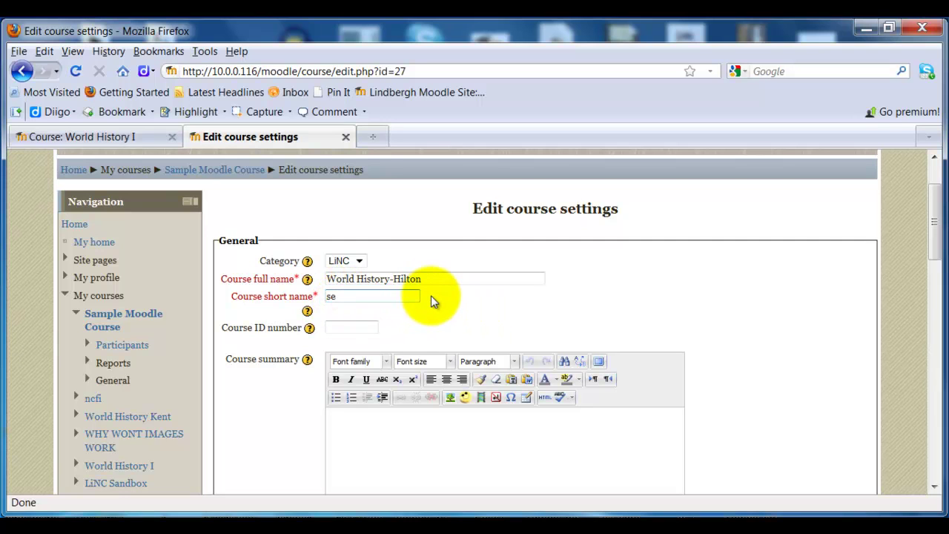
key("BackSpace")
key("BackSpace")
right_click(409, 298)
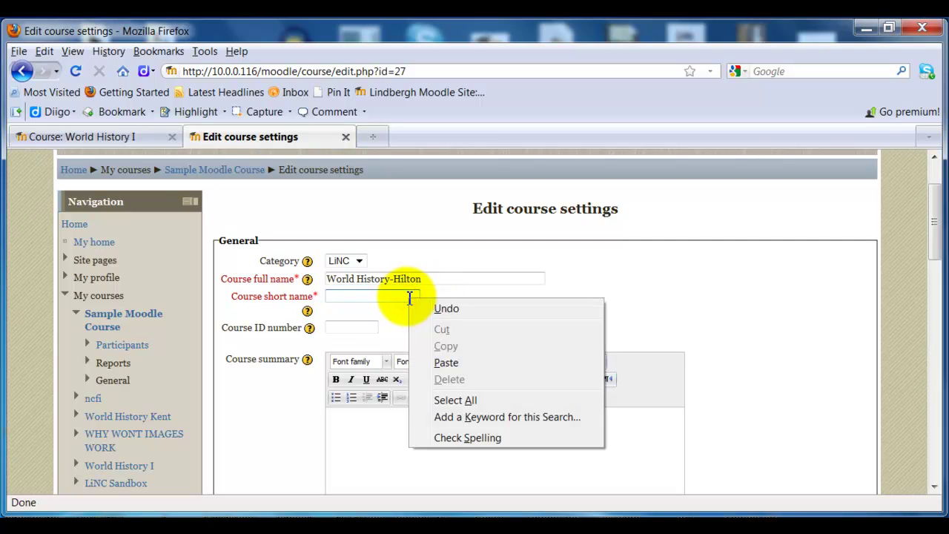
left_click(452, 362)
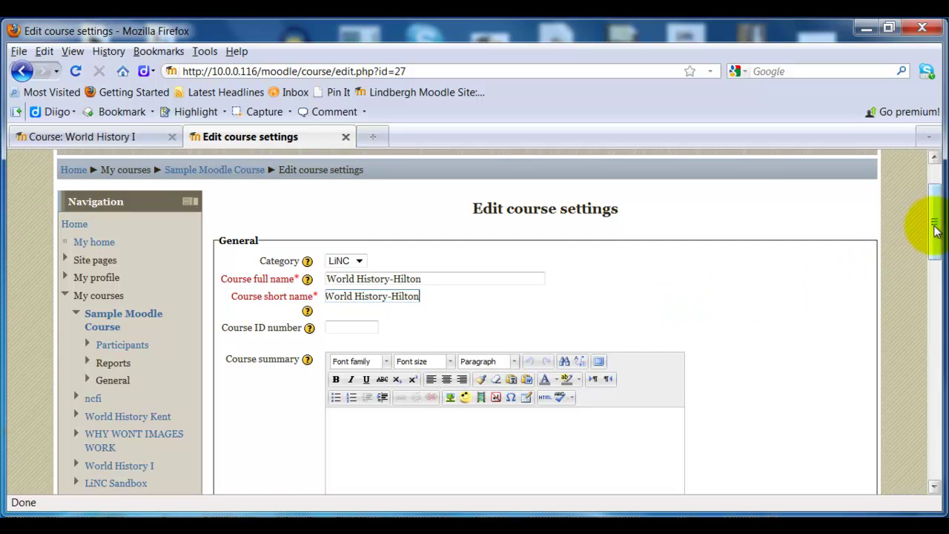
Set the course format to Weekly format and save the course settings.
left_click_drag(928, 223, 931, 243)
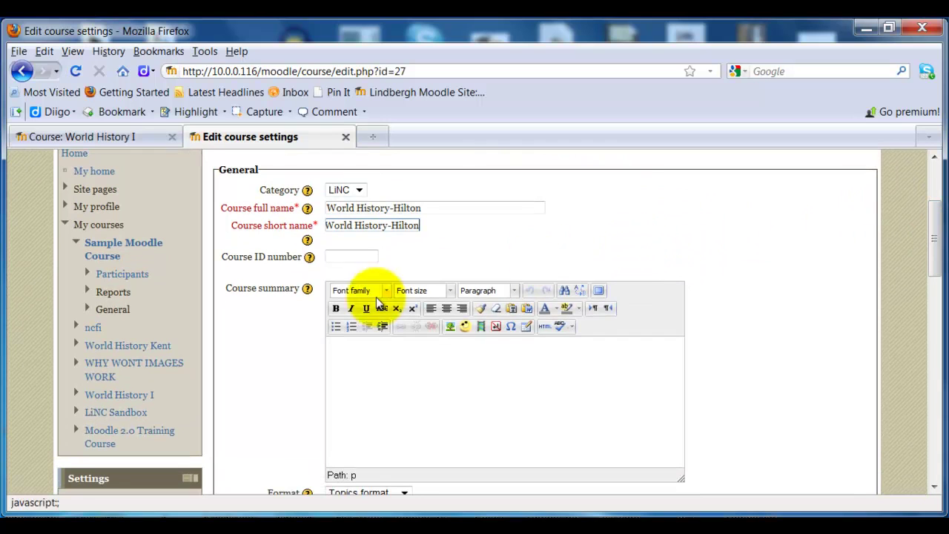
left_click(349, 364)
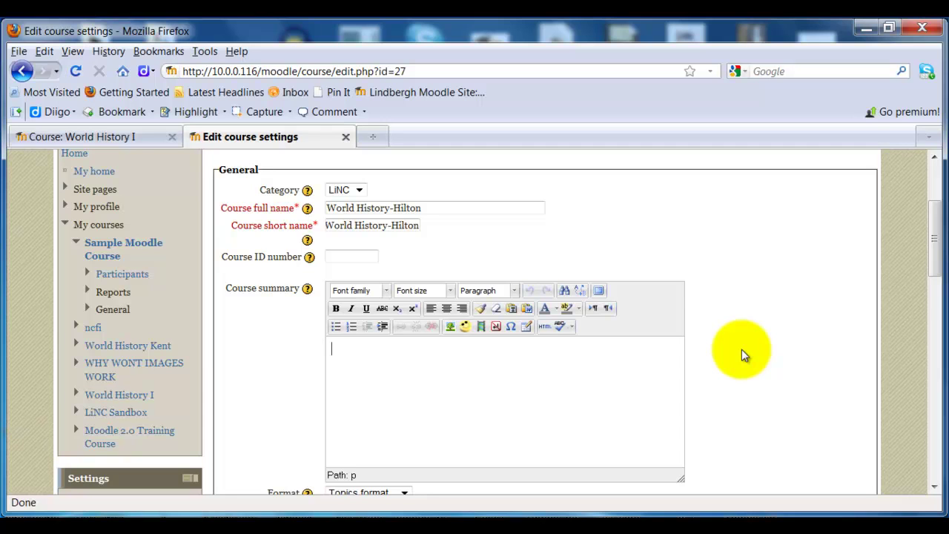
left_click_drag(932, 222, 890, 275)
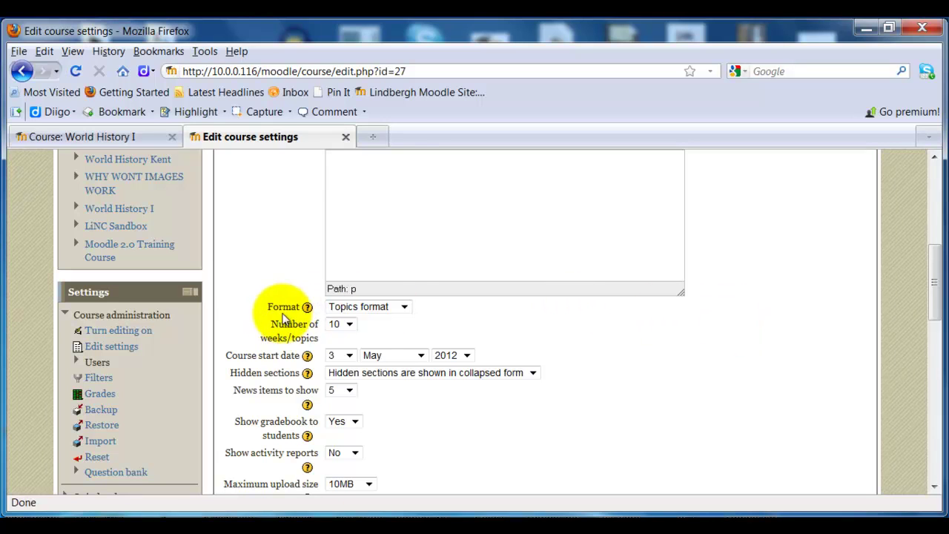
left_click(408, 306)
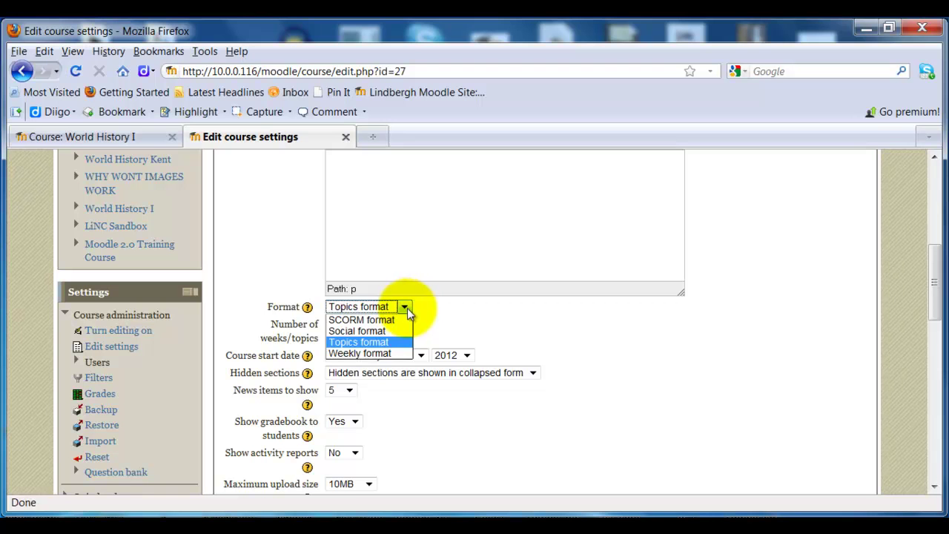
left_click(387, 353)
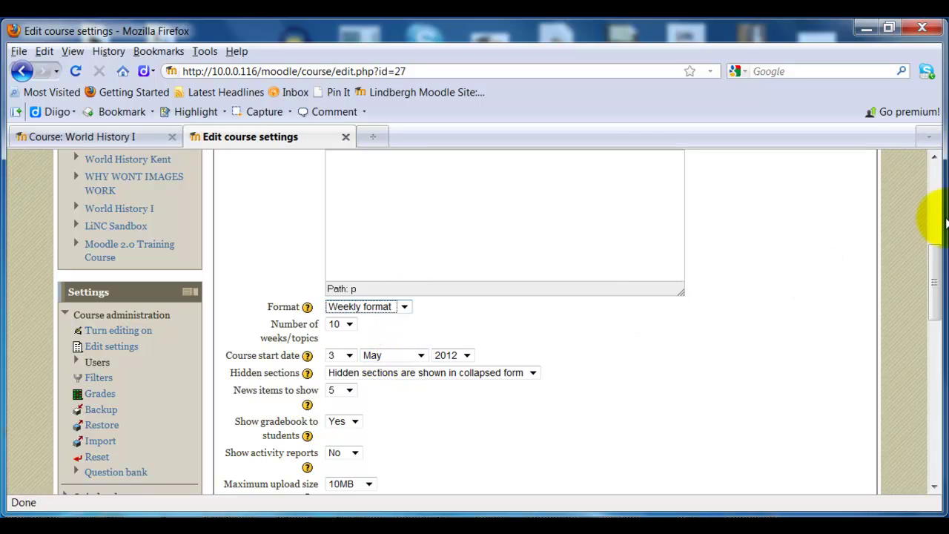
left_click_drag(931, 252, 931, 434)
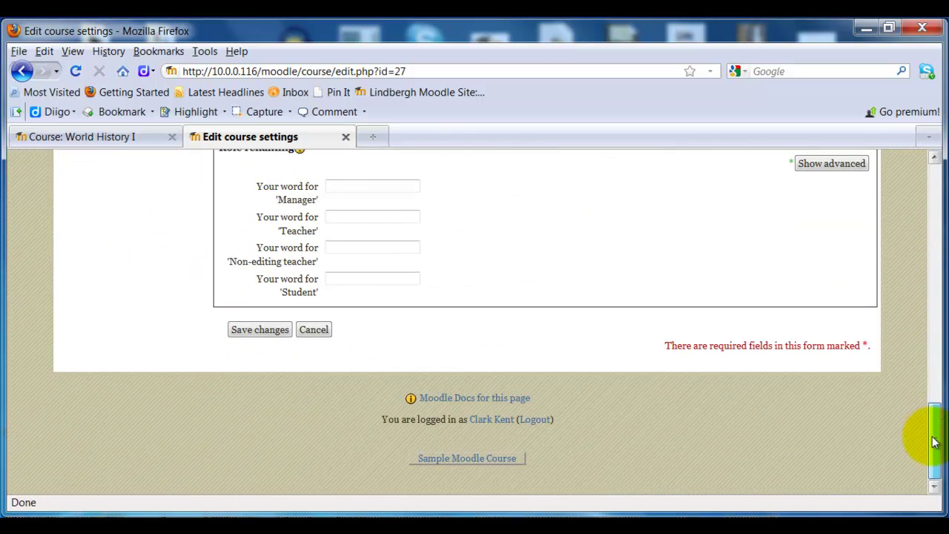
left_click(261, 333)
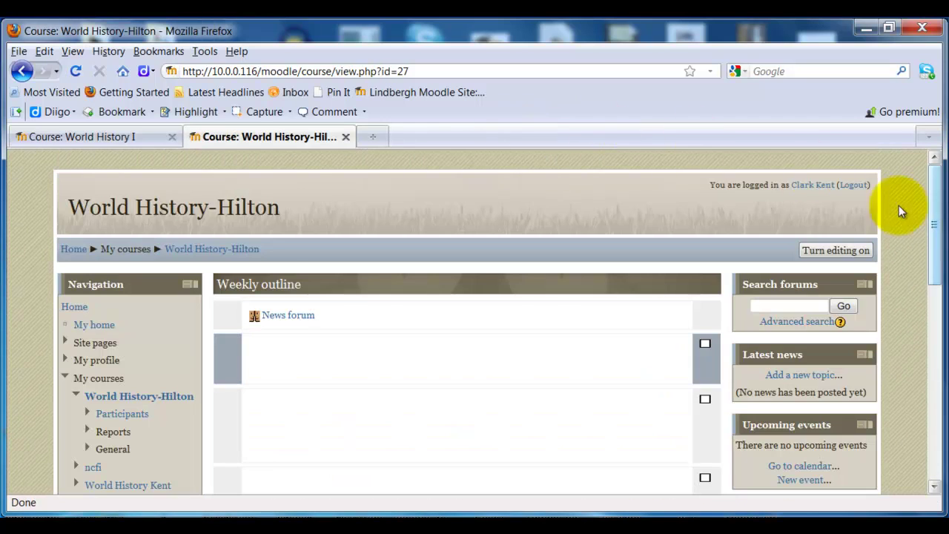
Check the weekly outline, then reopen the course settings and set Topics format with 9 weeks/topics.
left_click_drag(936, 234, 933, 364)
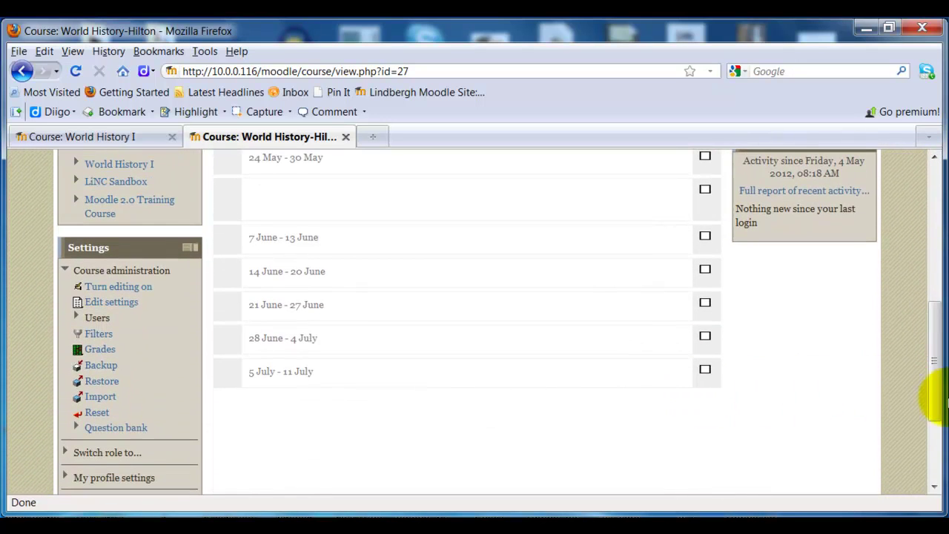
scroll(931, 389, "down", 1)
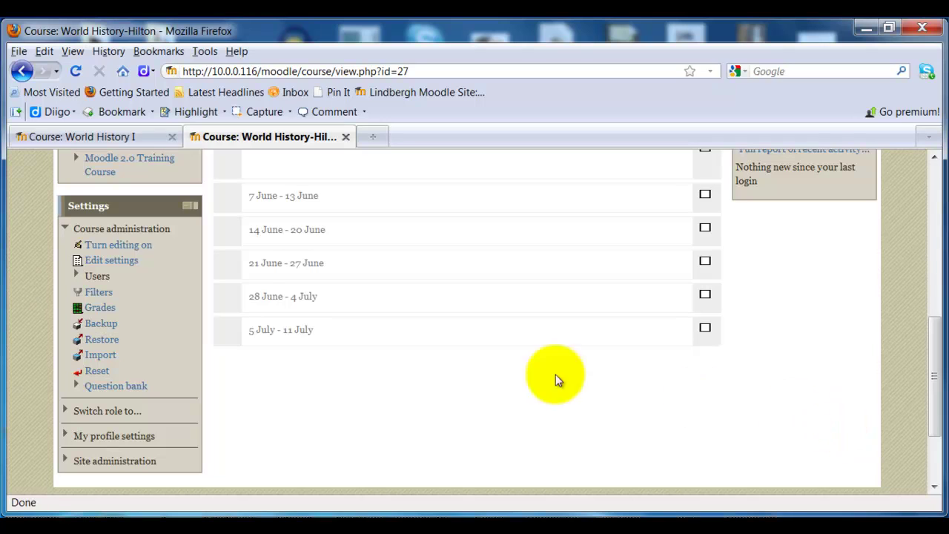
left_click(126, 264)
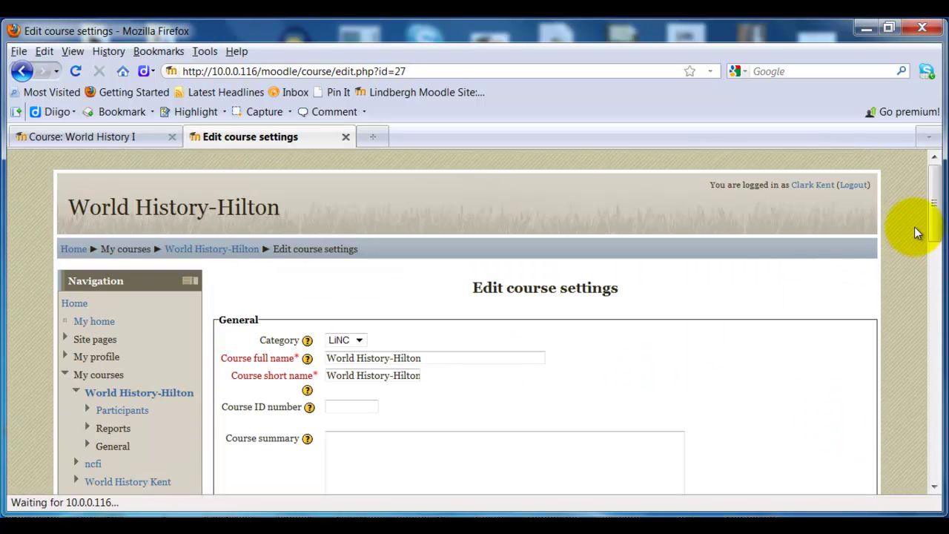
left_click(933, 200)
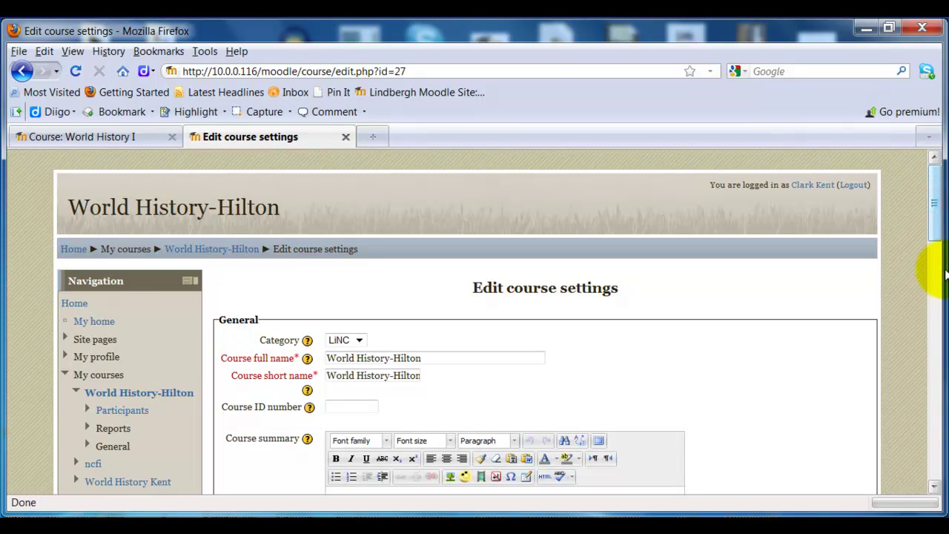
left_click(936, 224)
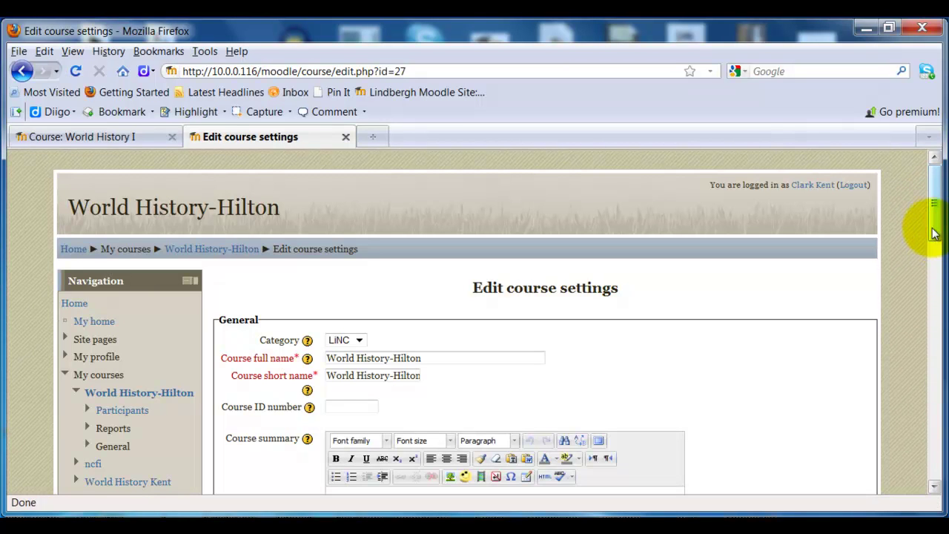
left_click_drag(927, 229, 919, 293)
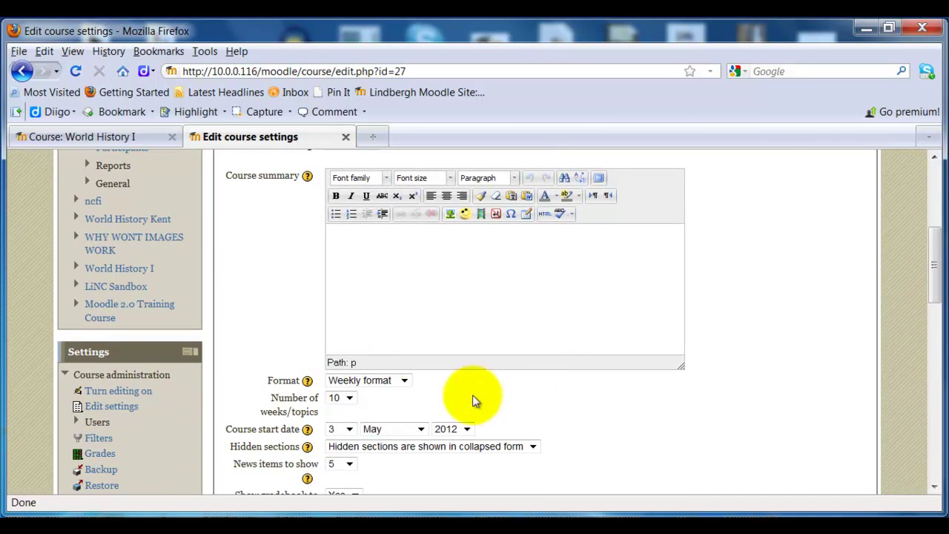
left_click(404, 380)
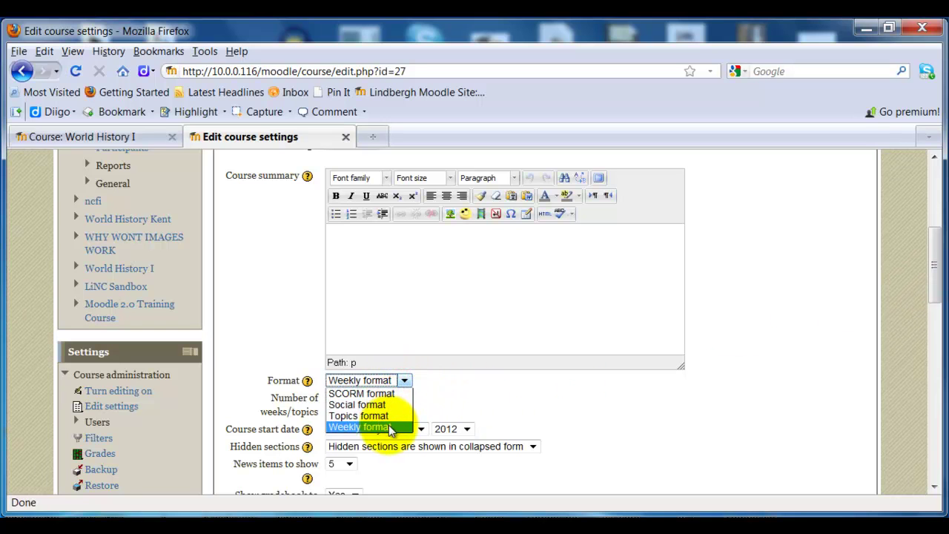
left_click(385, 415)
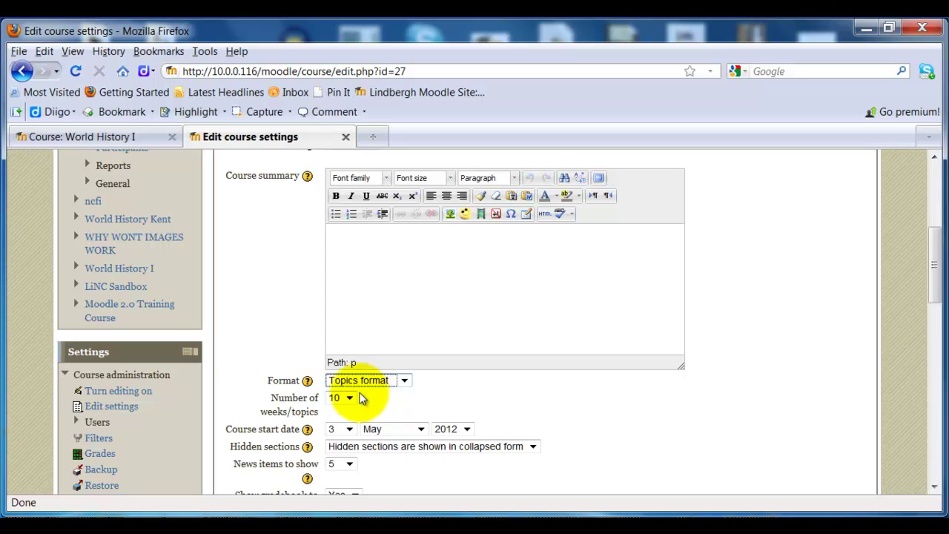
left_click(351, 398)
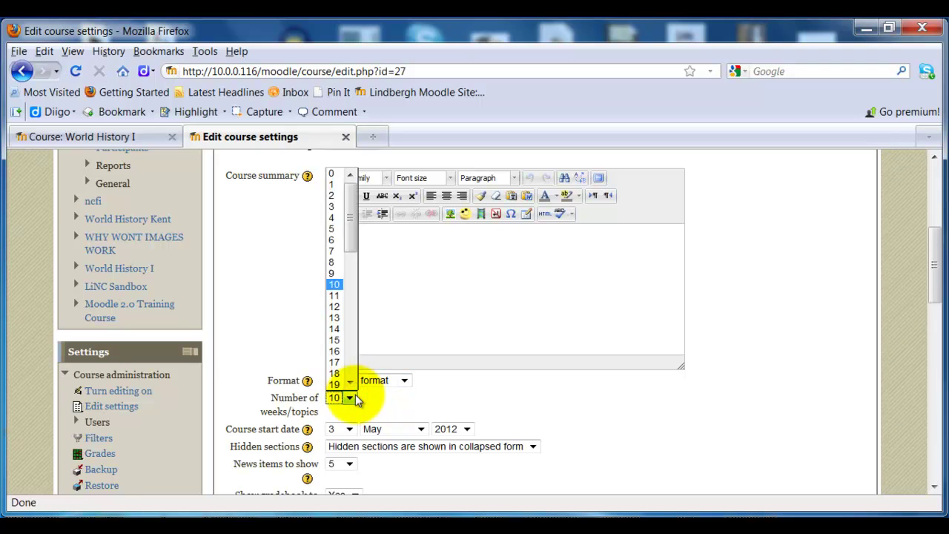
left_click(334, 275)
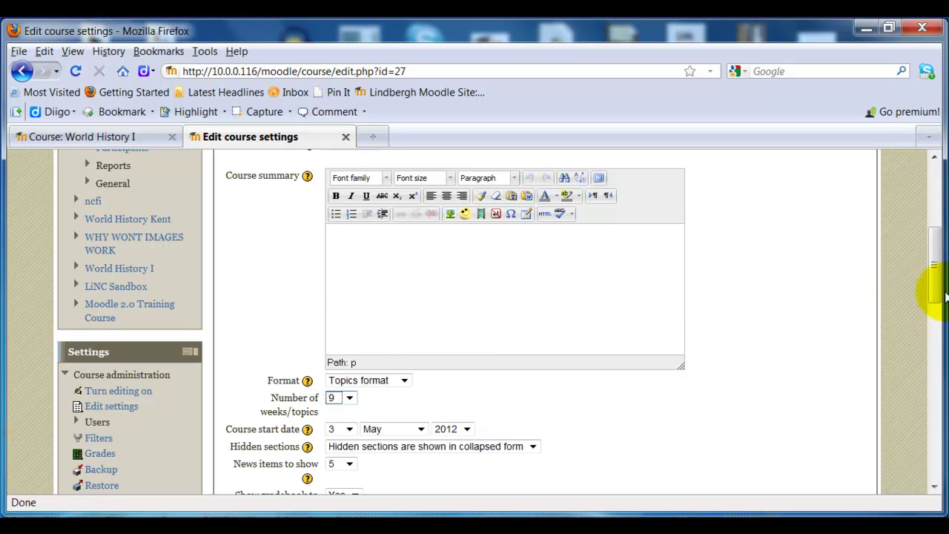
Set the maximum upload size to 300MB and save the course settings.
left_click_drag(932, 275, 924, 336)
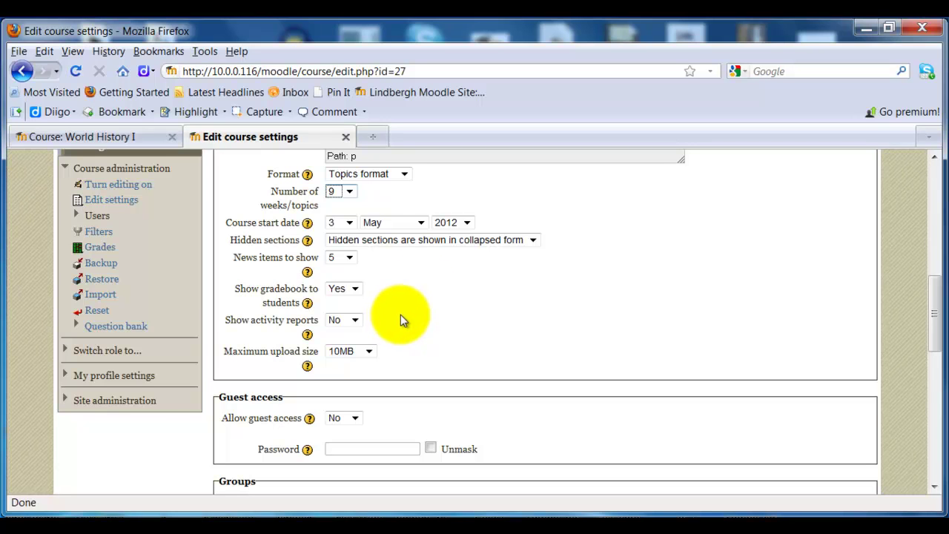
left_click(368, 352)
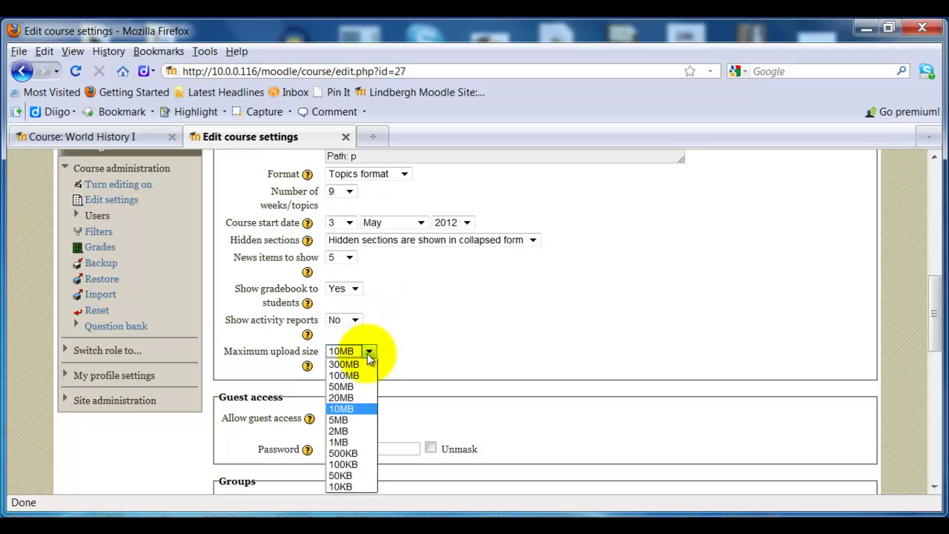
left_click(348, 364)
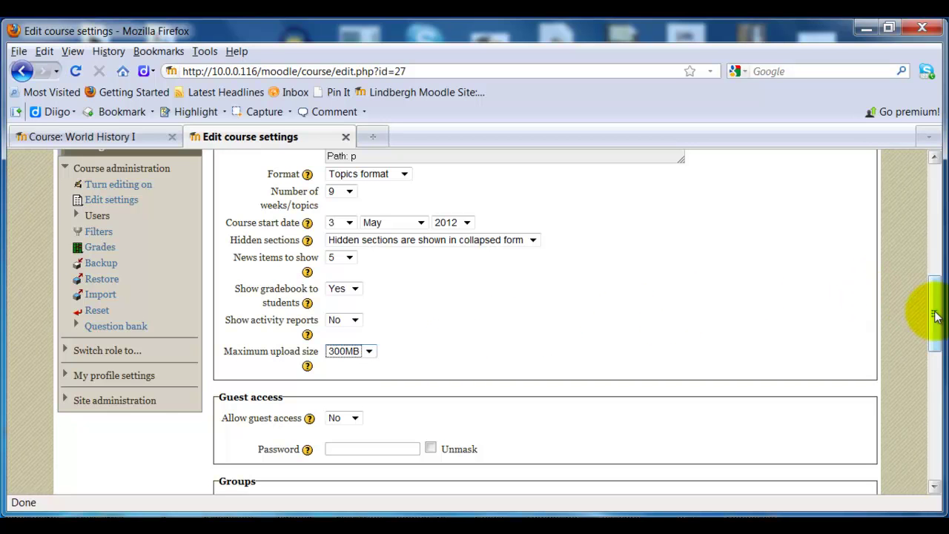
left_click_drag(931, 314, 941, 371)
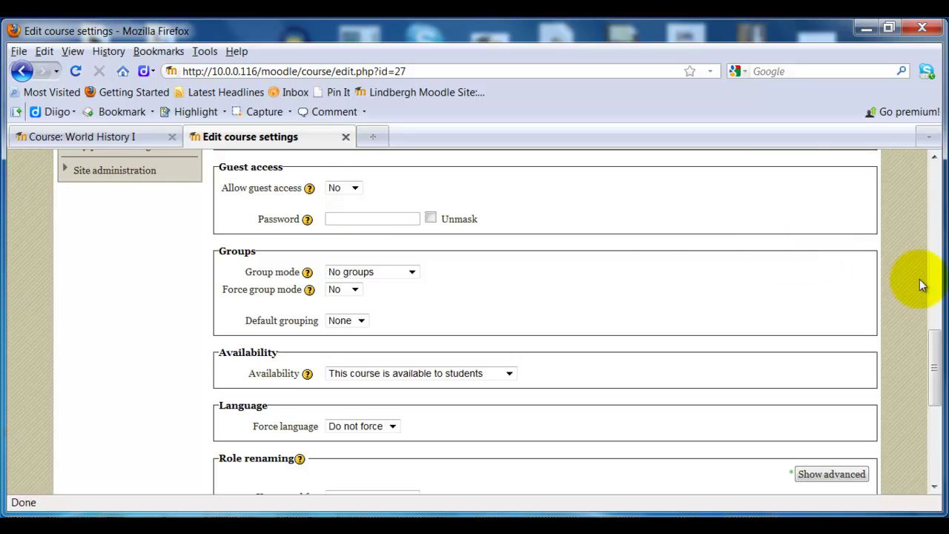
left_click_drag(934, 350, 925, 413)
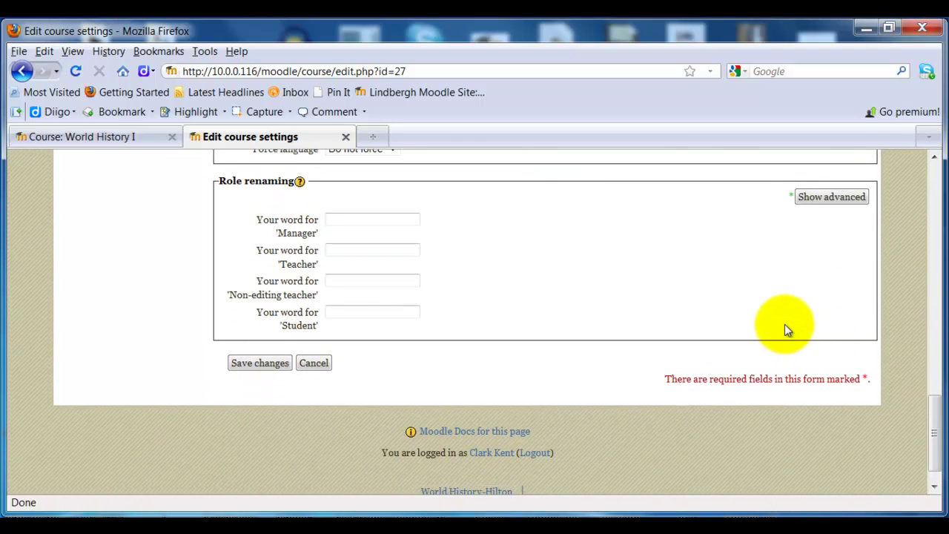
left_click(261, 364)
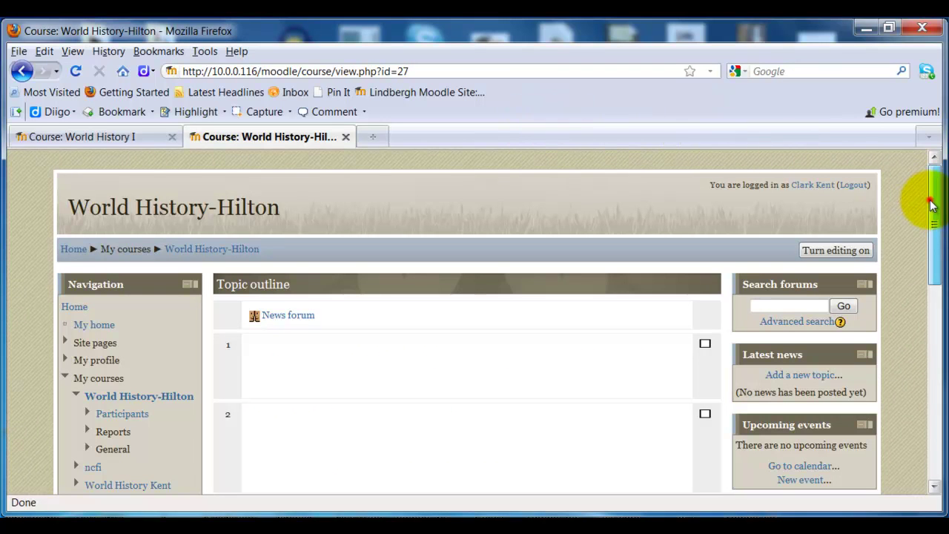
scroll(929, 203, "down", 2)
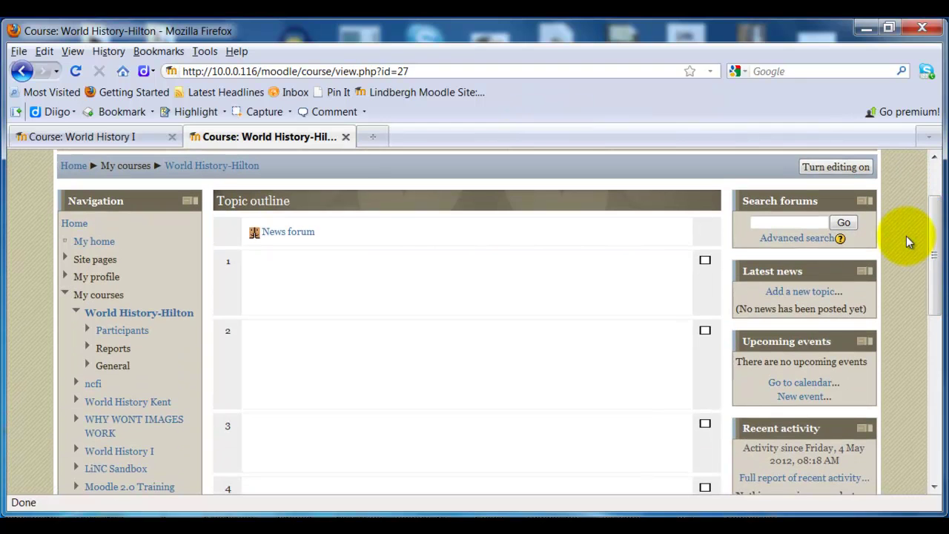